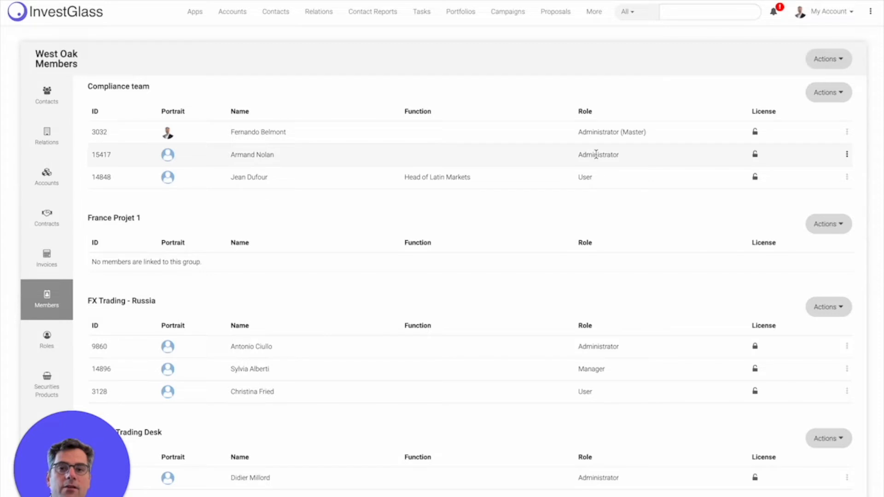
# Open the second Compliance team member for editing and review the available group and role options
pyautogui.click(848, 155)
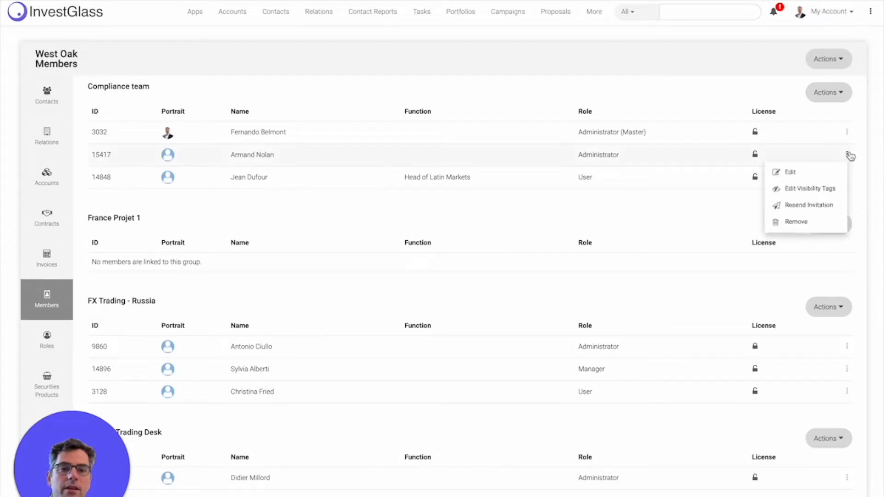
pyautogui.click(819, 178)
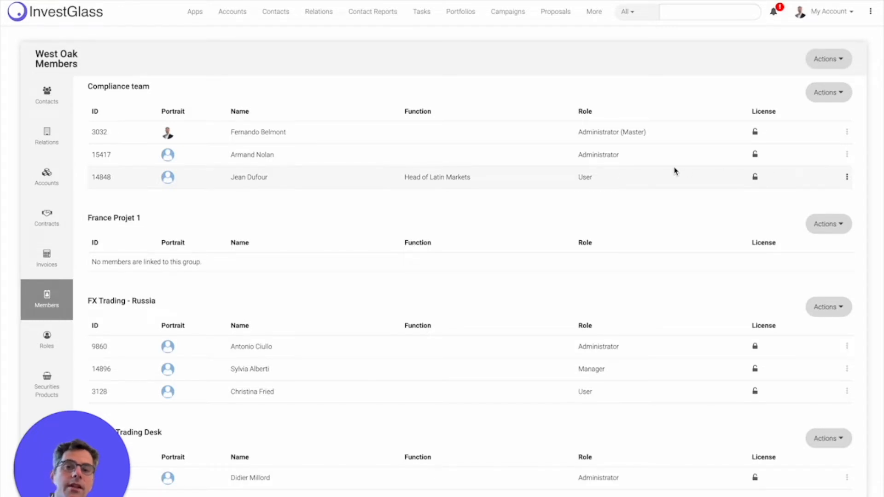
pyautogui.click(525, 263)
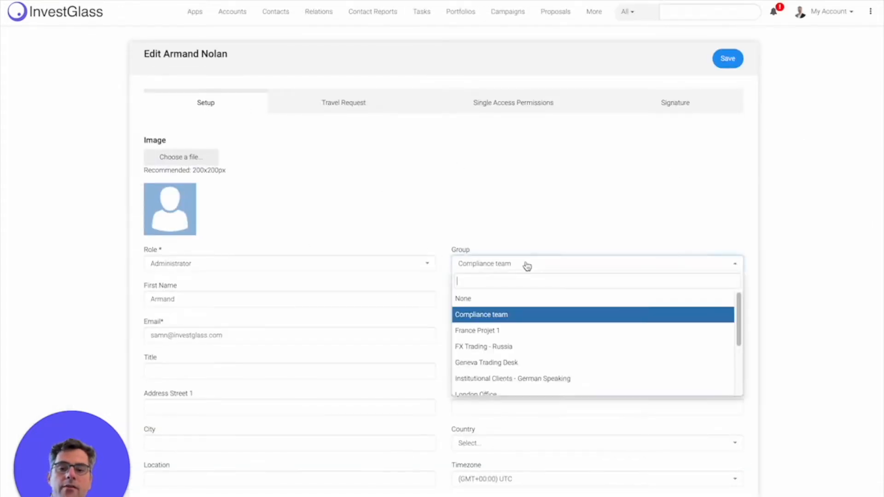
pyautogui.click(526, 266)
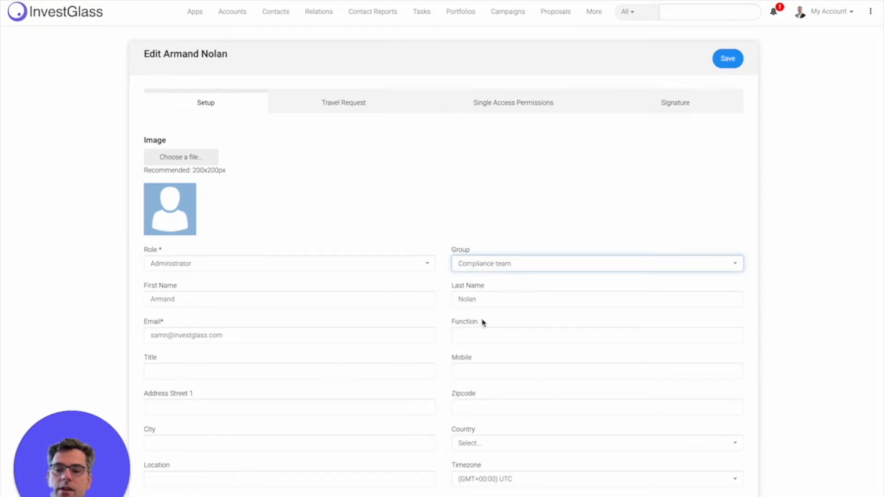
pyautogui.scroll(-1, 481, 321)
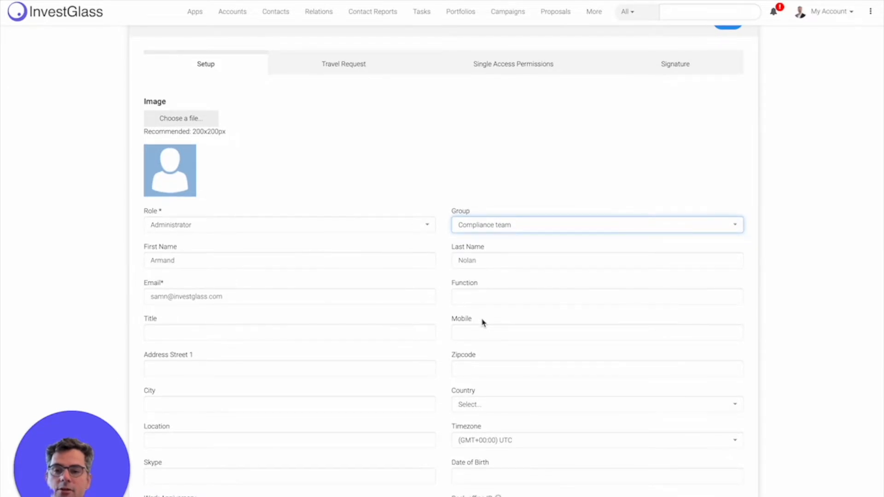
pyautogui.click(181, 224)
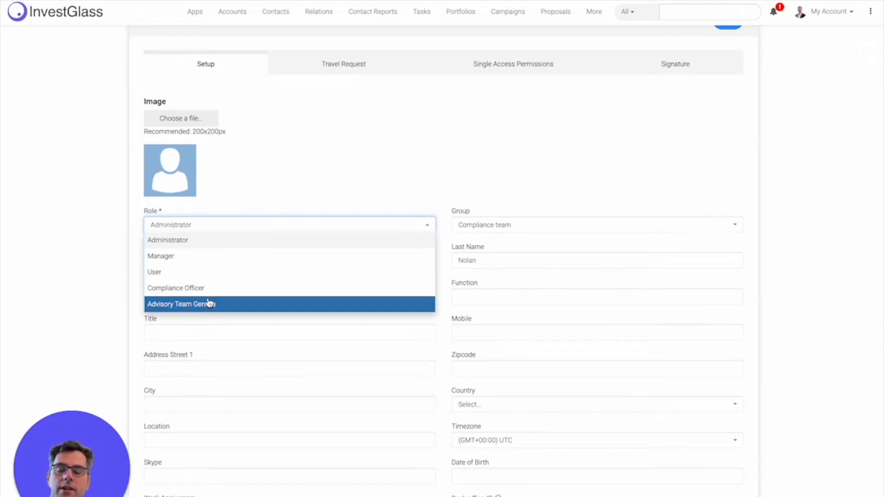
pyautogui.click(308, 154)
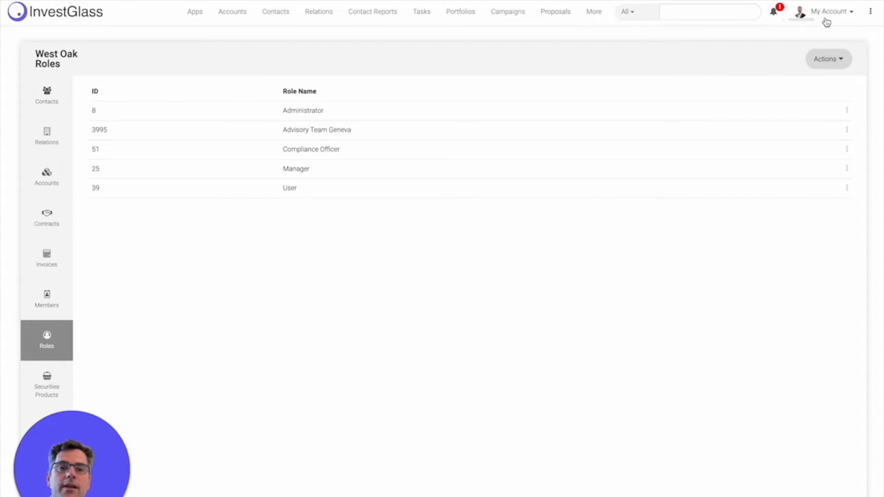
pyautogui.click(826, 19)
pyautogui.click(332, 243)
pyautogui.moveTo(155, 115); pyautogui.dragTo(347, 219)
pyautogui.click(346, 219)
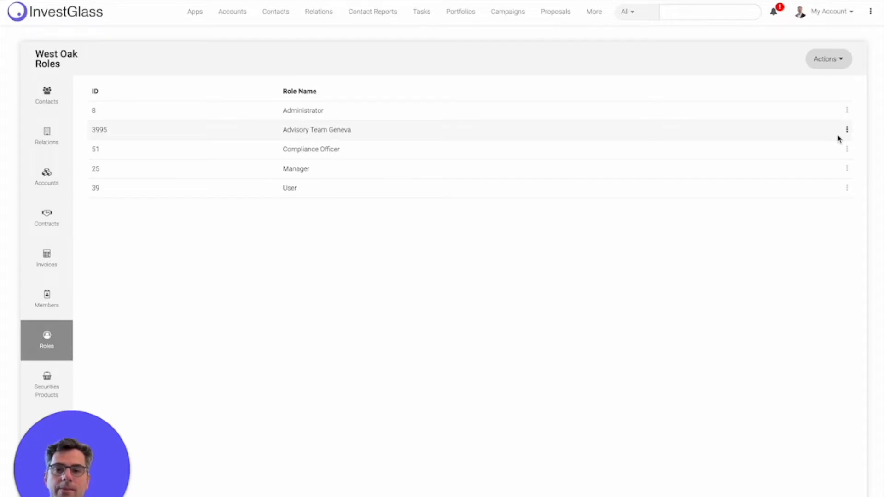
# Open the Administrator role for editing and examine its access permissions, including the manageable actions for Contacts
pyautogui.click(847, 110)
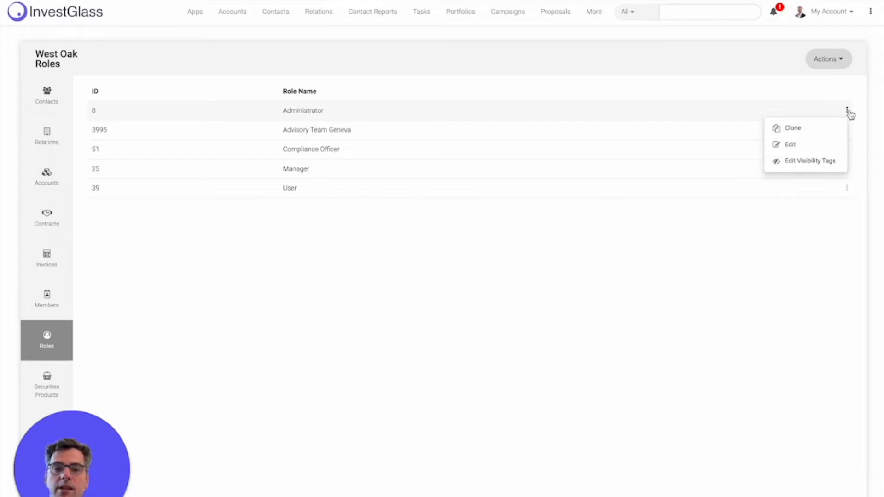
pyautogui.click(812, 145)
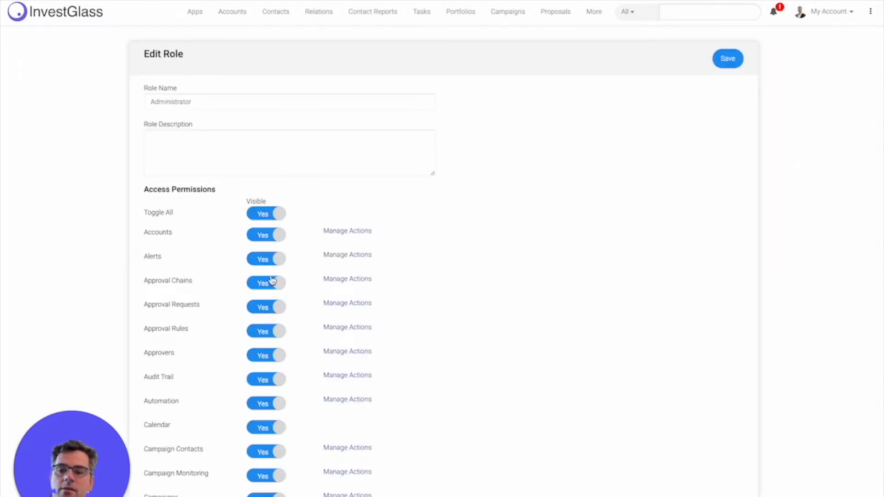
pyautogui.scroll(-4, 275, 279)
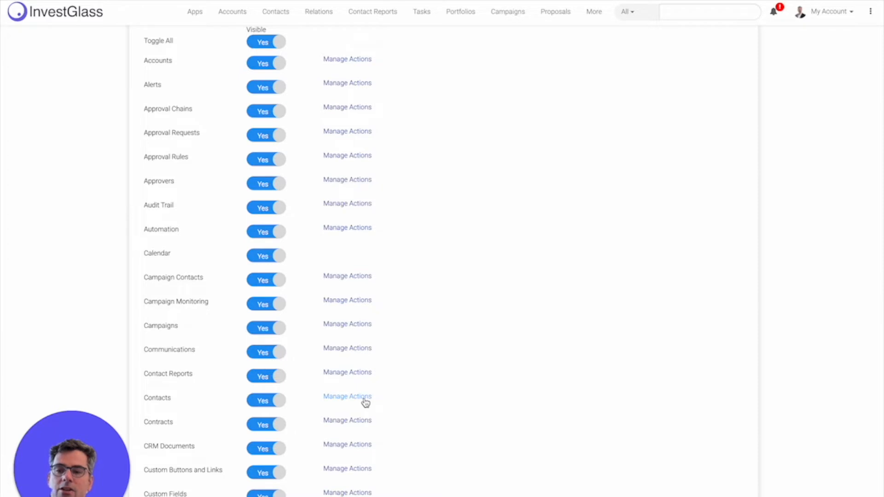
pyautogui.click(365, 401)
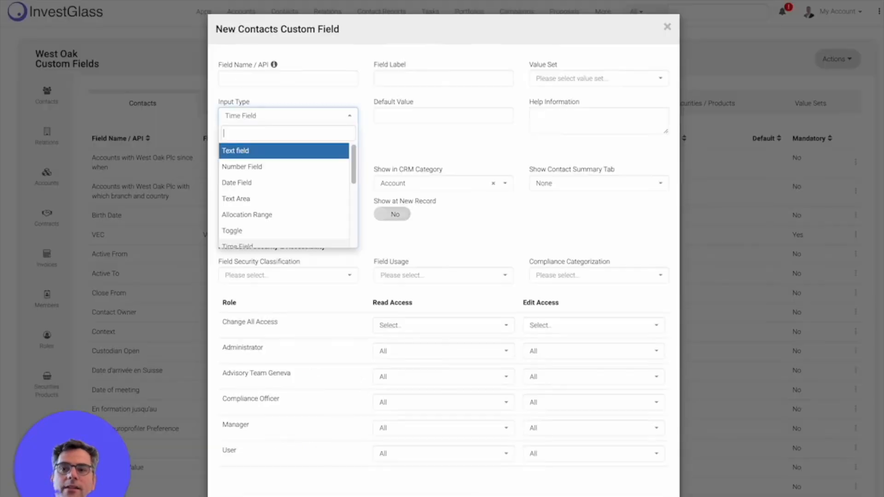
# Close the new contacts custom field form without saving and look through the existing Contacts custom fields
pyautogui.click(667, 28)
pyautogui.click(814, 13)
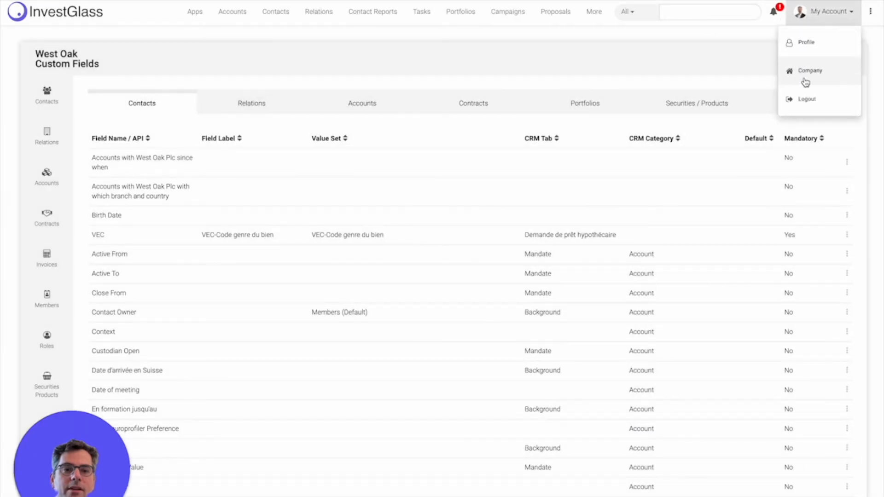
pyautogui.scroll(-20, 256, 357)
pyautogui.scroll(15, 184, 312)
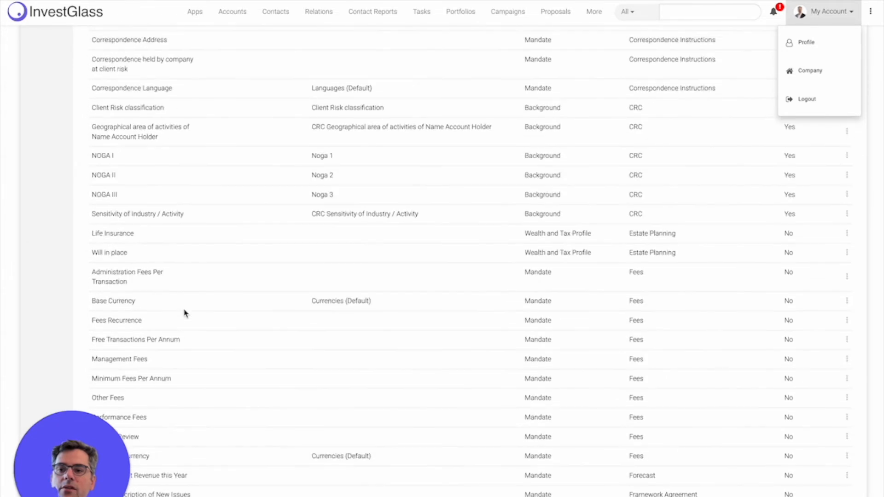
pyautogui.scroll(5, 186, 307)
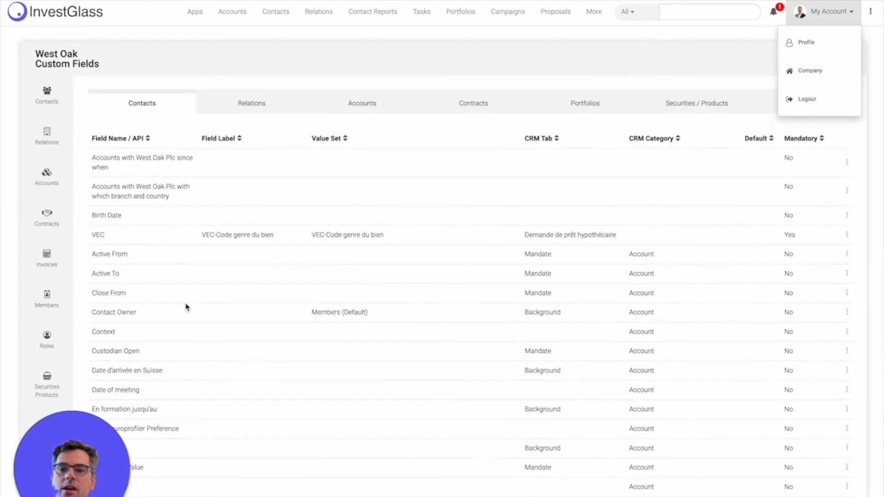
pyautogui.click(799, 25)
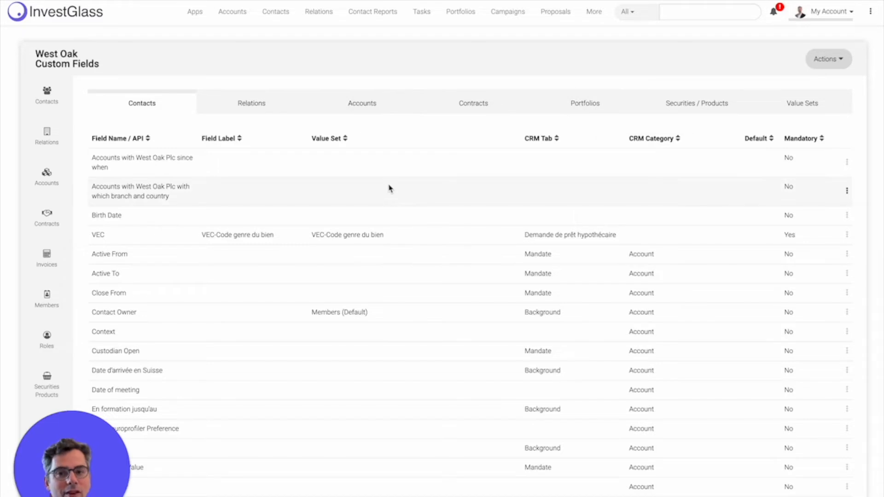
# Display the company's value sets, open the Digital Assets set to review its values, and close it without updating
pyautogui.click(825, 62)
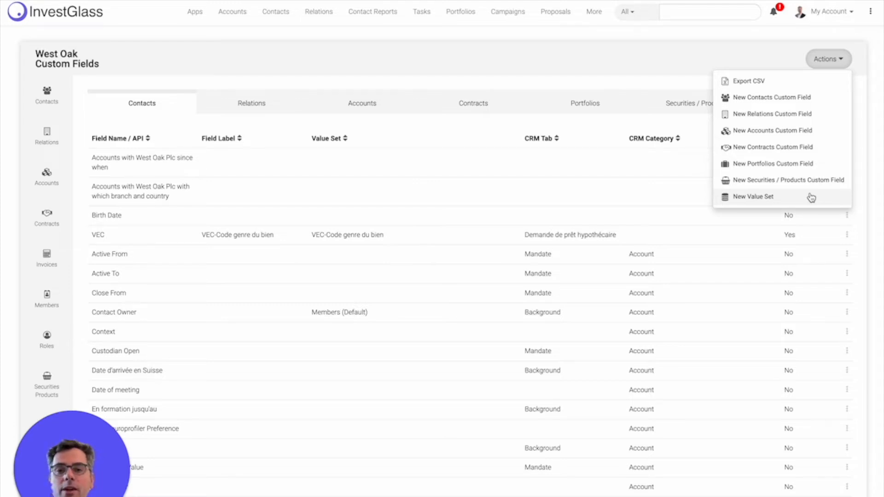
pyautogui.click(711, 72)
pyautogui.click(787, 104)
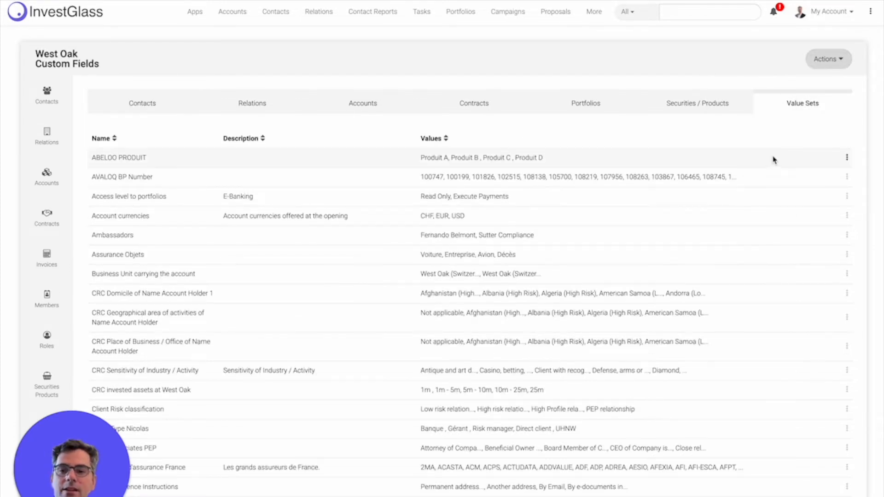
pyautogui.scroll(-6, 799, 261)
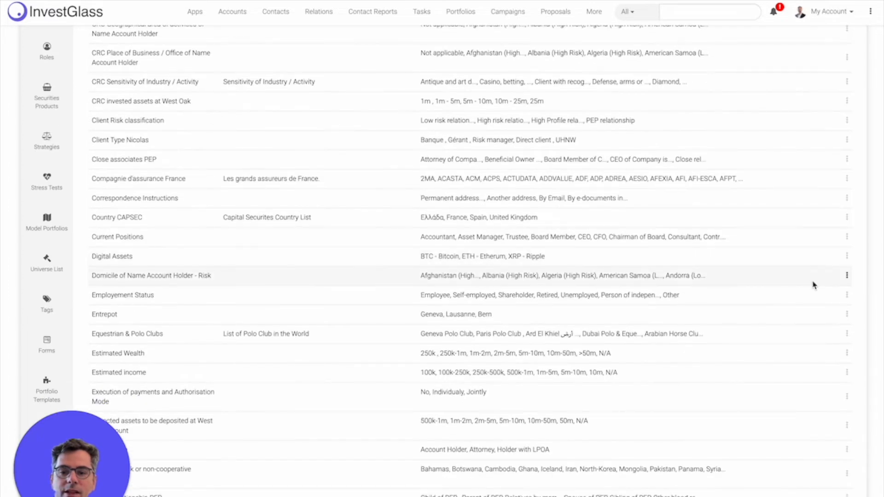
pyautogui.click(847, 256)
pyautogui.click(805, 276)
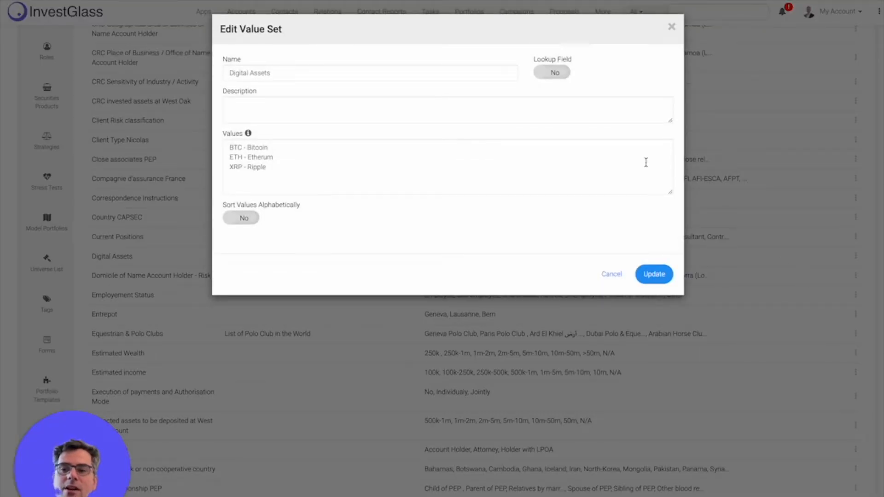
pyautogui.click(671, 29)
# Try the lookup field option on the Family relationship PEP value set, check its related field and scope choices, and close without updating
pyautogui.scroll(-3, 787, 253)
pyautogui.click(847, 356)
pyautogui.click(823, 372)
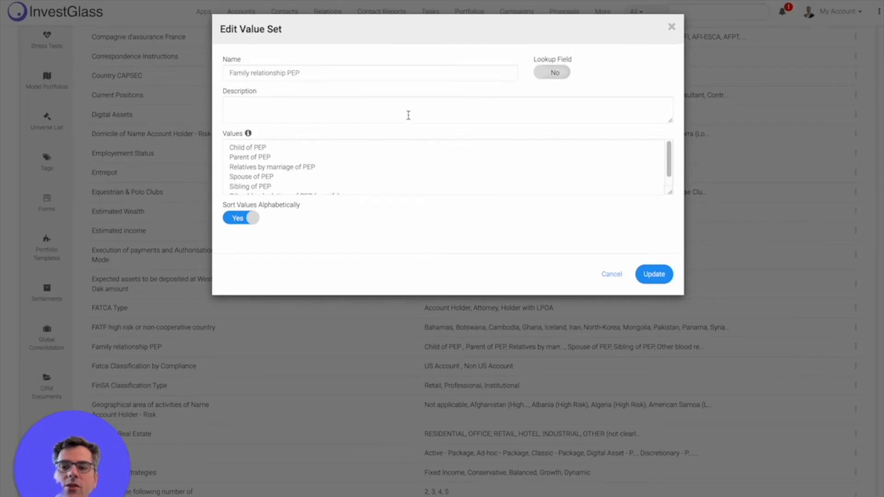
pyautogui.click(568, 73)
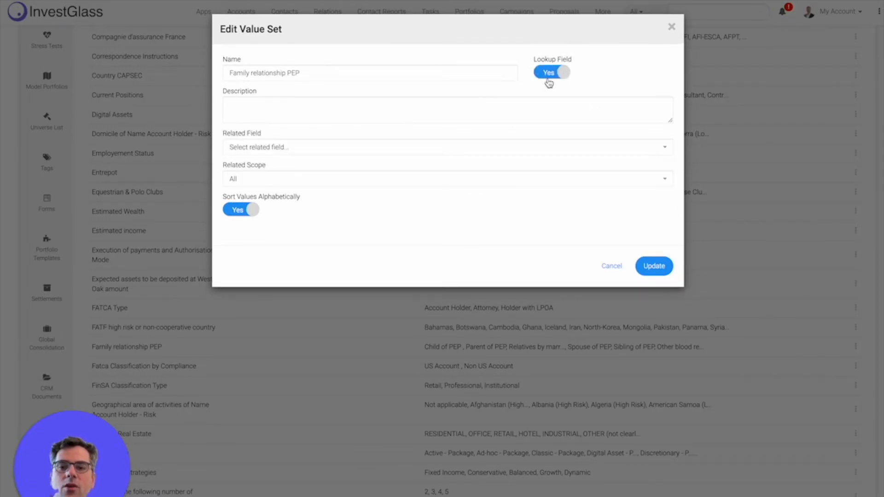
pyautogui.click(336, 147)
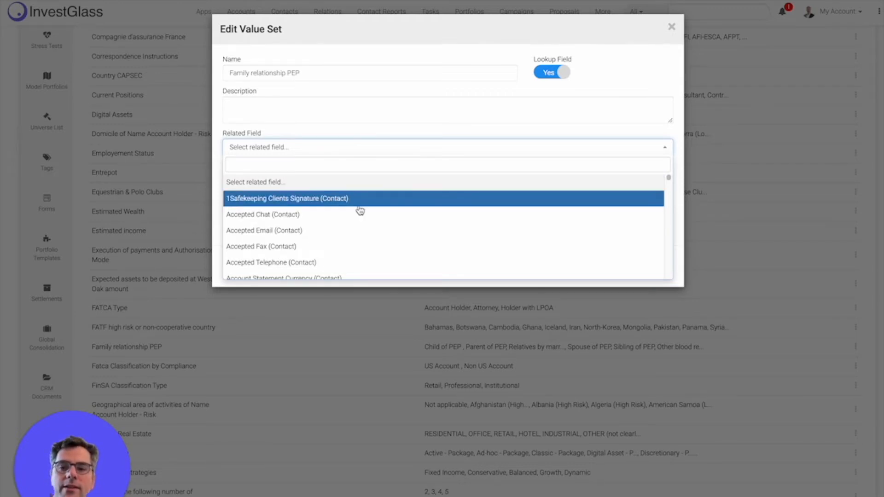
pyautogui.click(385, 132)
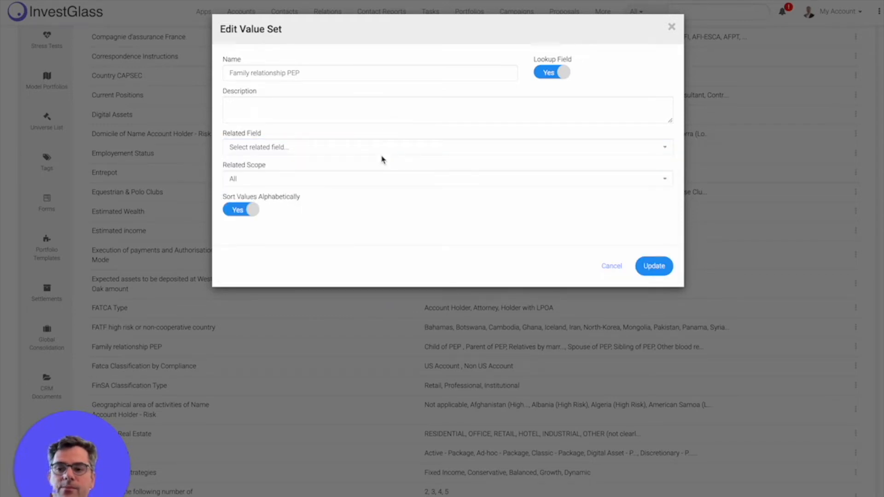
pyautogui.click(379, 180)
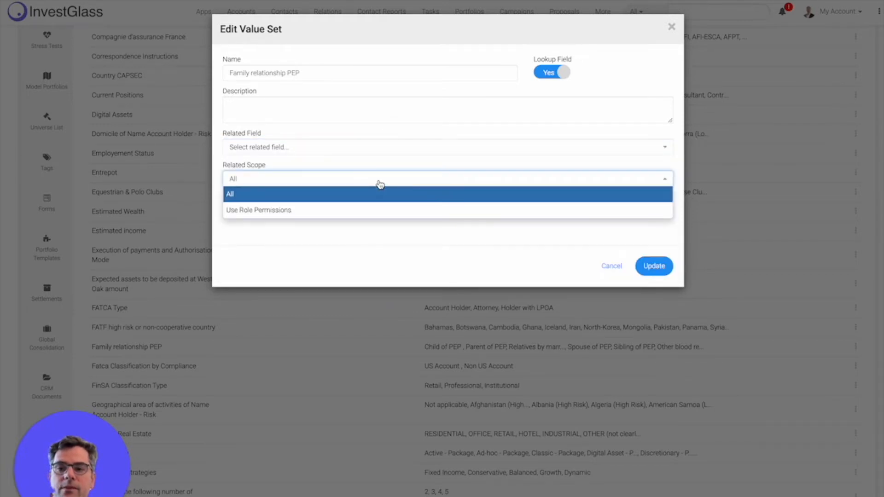
pyautogui.click(647, 40)
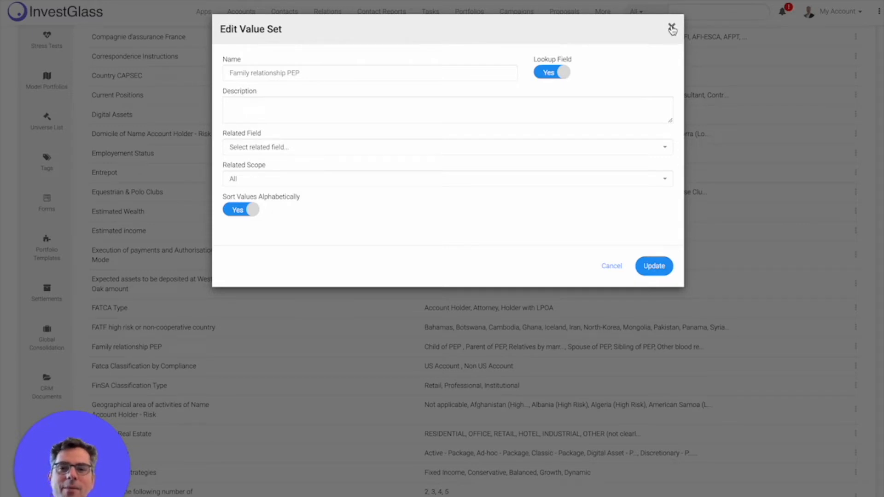
pyautogui.click(672, 29)
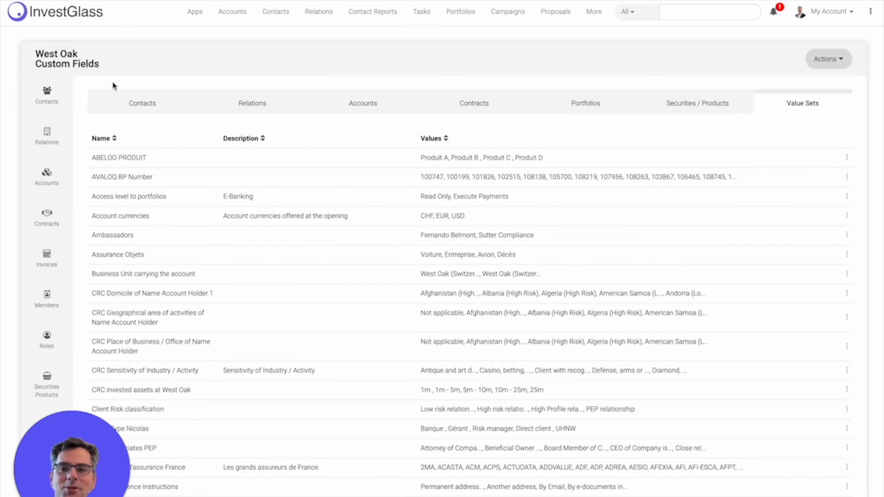
# Start a new Contacts custom field and assign it the Digital Assets value set
pyautogui.click(128, 101)
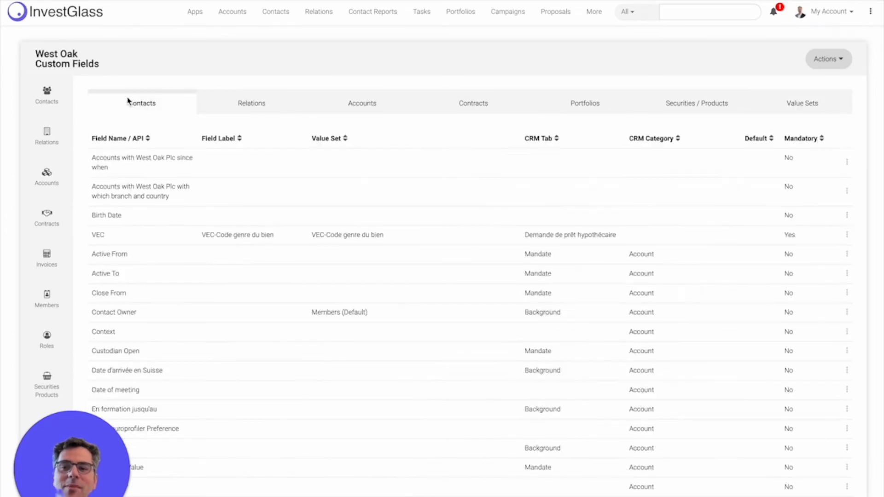
pyautogui.click(844, 58)
pyautogui.click(785, 97)
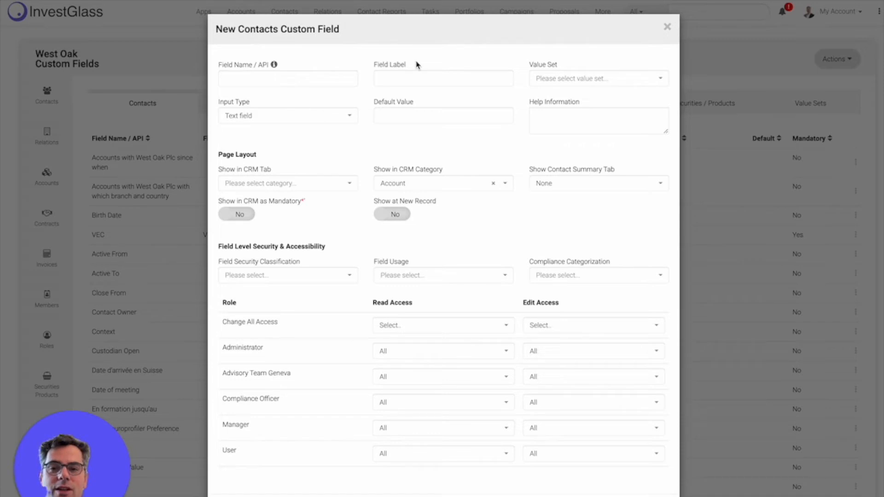
pyautogui.moveTo(530, 64); pyautogui.dragTo(553, 66)
pyautogui.click(564, 69)
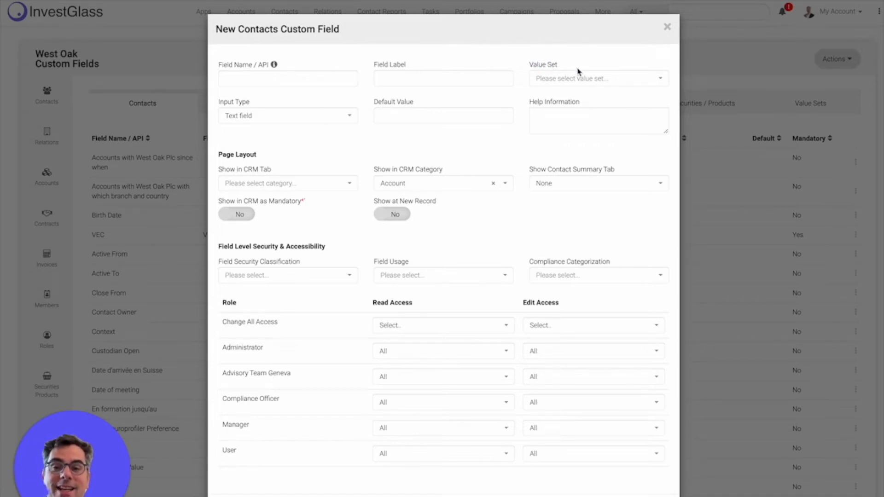
pyautogui.click(583, 79)
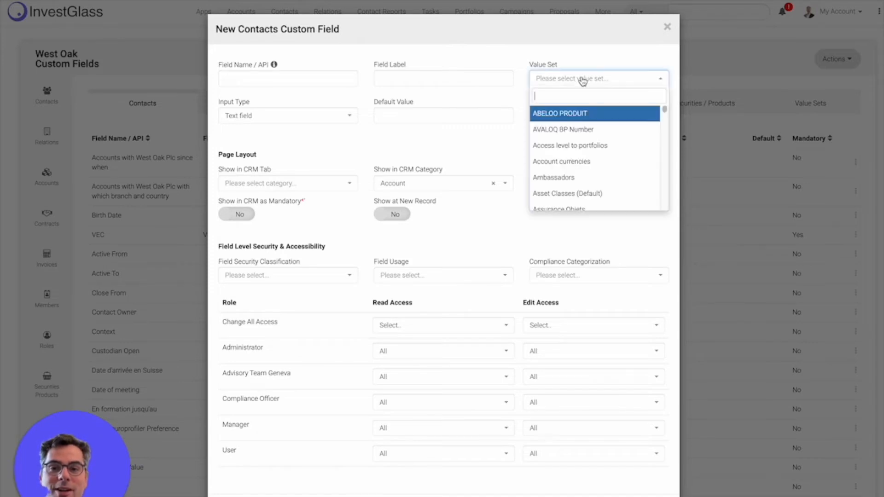
pyautogui.scroll(-3, 581, 118)
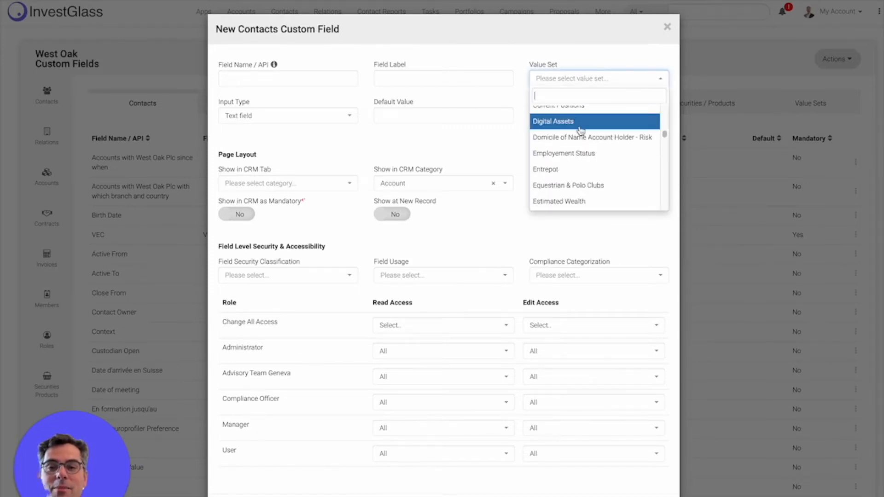
pyautogui.click(579, 120)
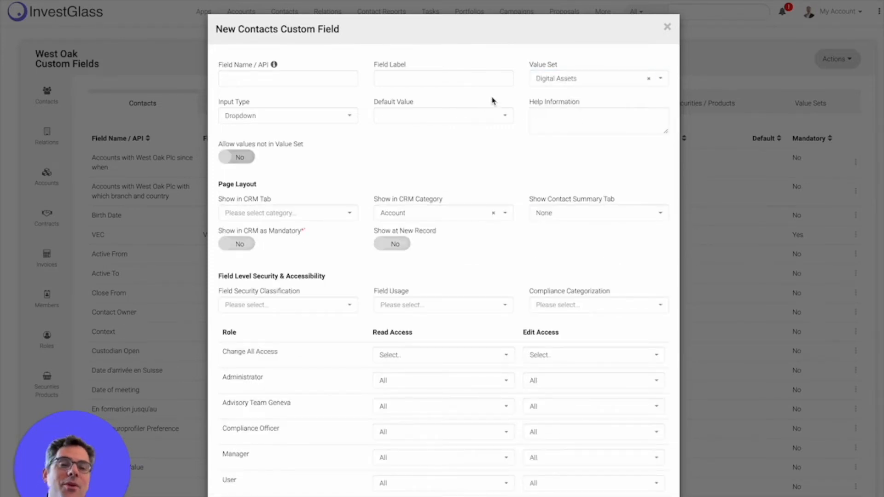
# Check the default values offered by the Digital Assets value set, and clear that value set from the new Contacts custom field
pyautogui.click(328, 119)
pyautogui.click(397, 115)
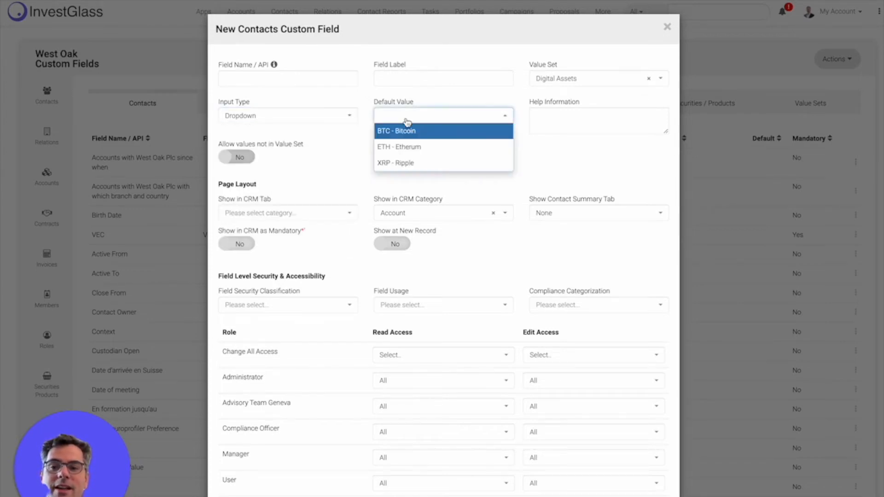
pyautogui.click(406, 119)
pyautogui.click(278, 121)
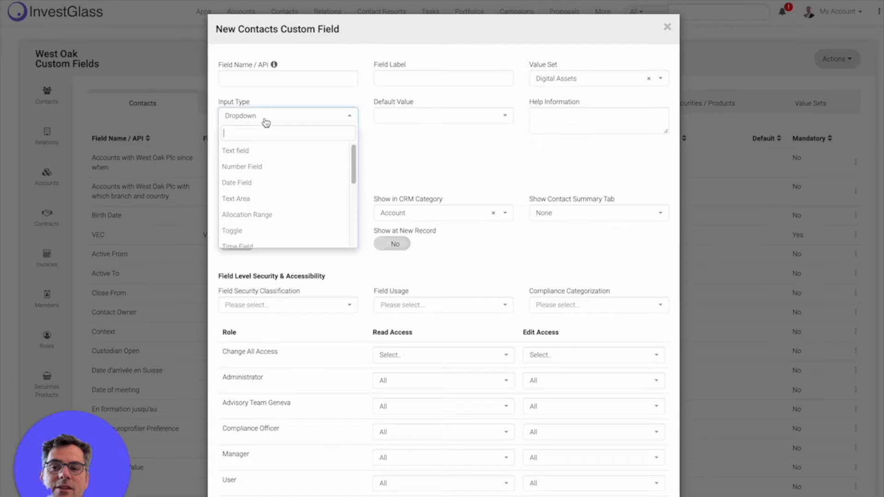
pyautogui.click(648, 81)
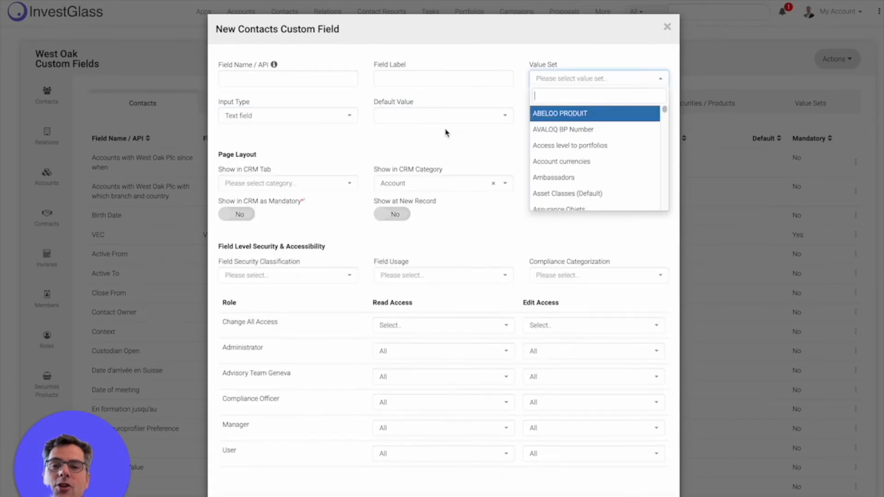
pyautogui.click(526, 102)
# Review the full list of input types available for the Contacts custom field without a value set, and keep Text field
pyautogui.click(331, 121)
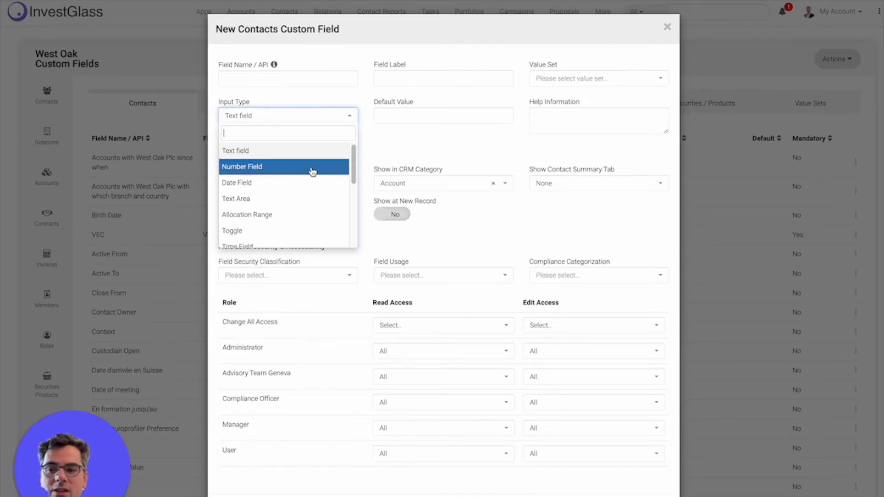
pyautogui.scroll(-3, 312, 172)
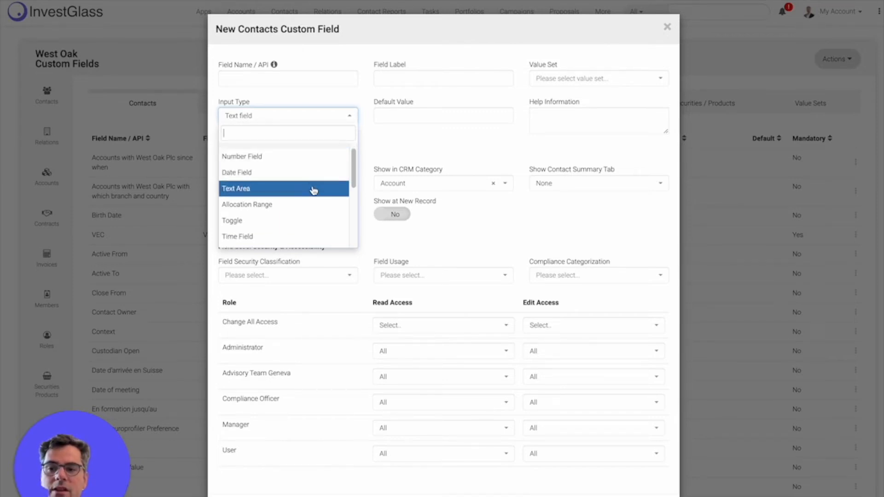
pyautogui.scroll(-1, 317, 197)
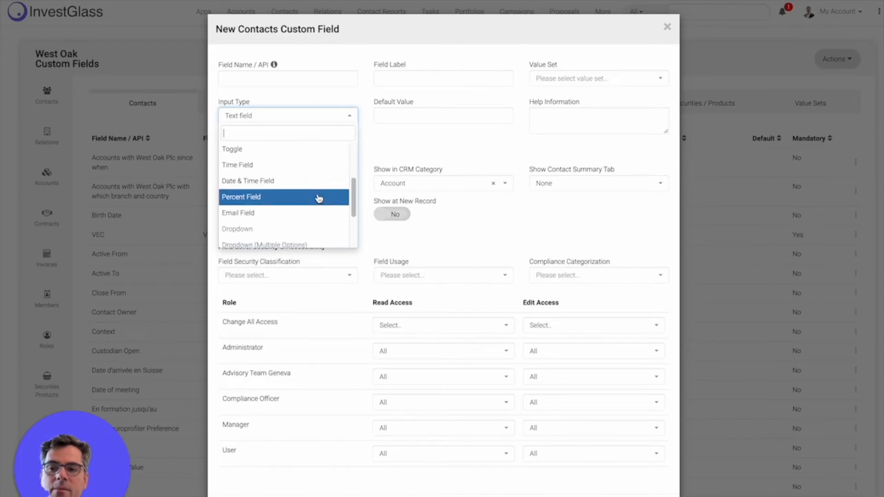
pyautogui.scroll(-3, 318, 197)
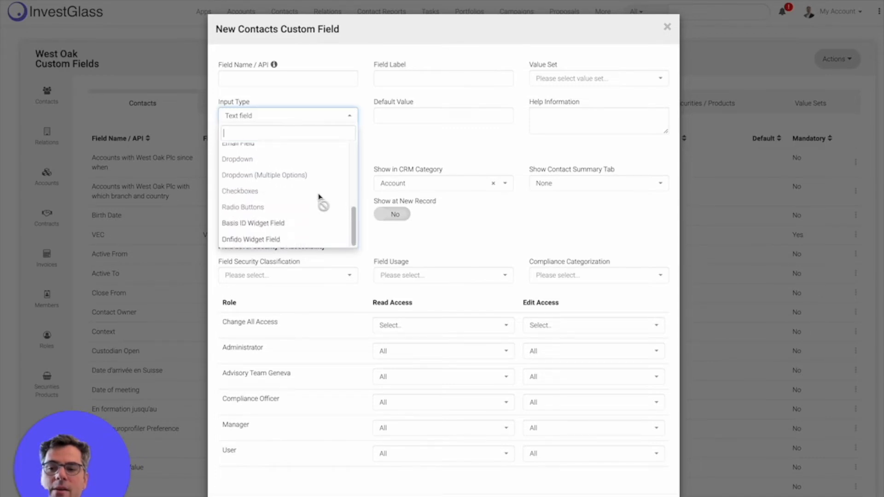
pyautogui.scroll(1, 319, 197)
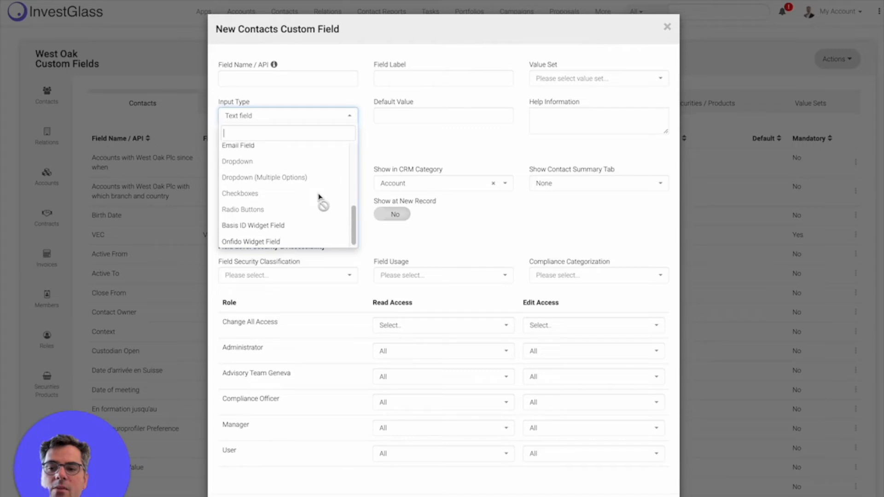
pyautogui.scroll(5, 318, 197)
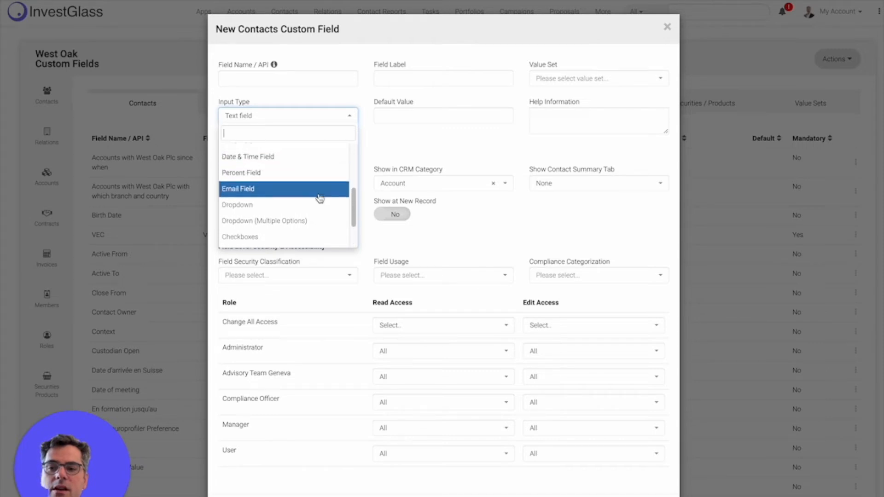
pyautogui.scroll(4, 319, 198)
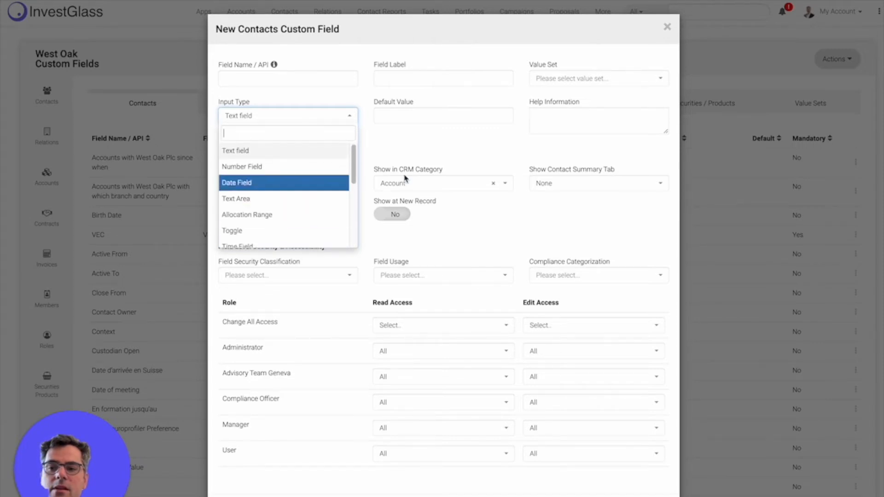
pyautogui.click(452, 161)
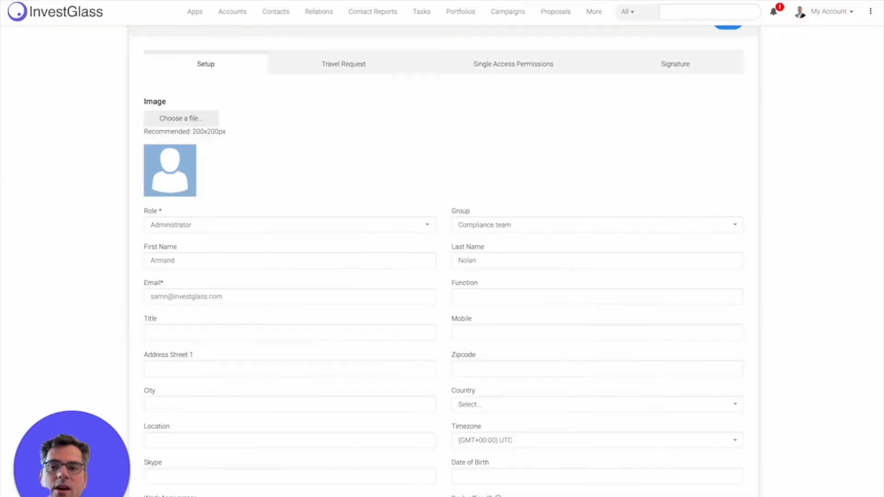
# Search all records for a contact by first name and open the matching contact
pyautogui.click(707, 12)
pyautogui.write('mai')
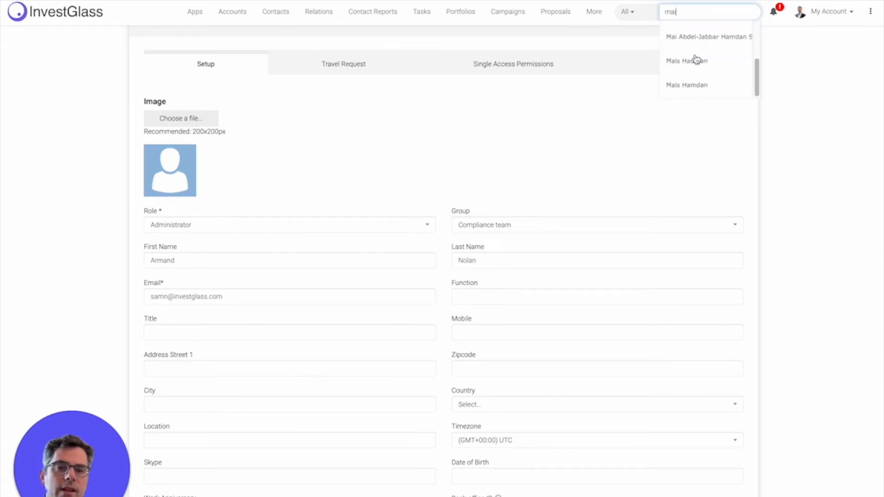
pyautogui.click(704, 45)
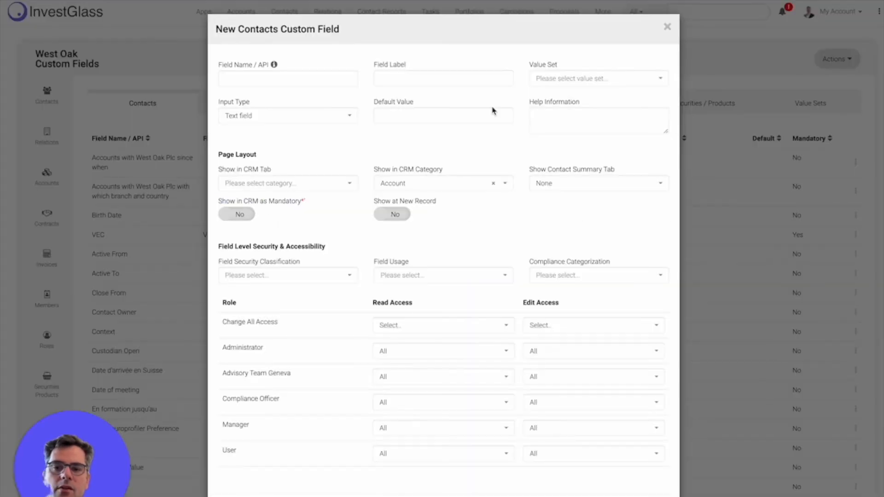
# Compare the custom field's contact summary tab choices with the contact's summary, and examine the Background section in the contact's details
pyautogui.click(591, 184)
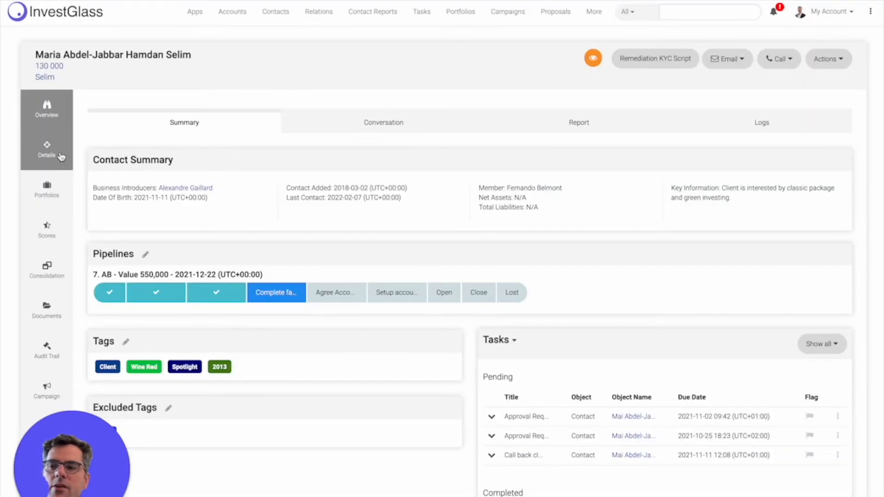
pyautogui.click(61, 157)
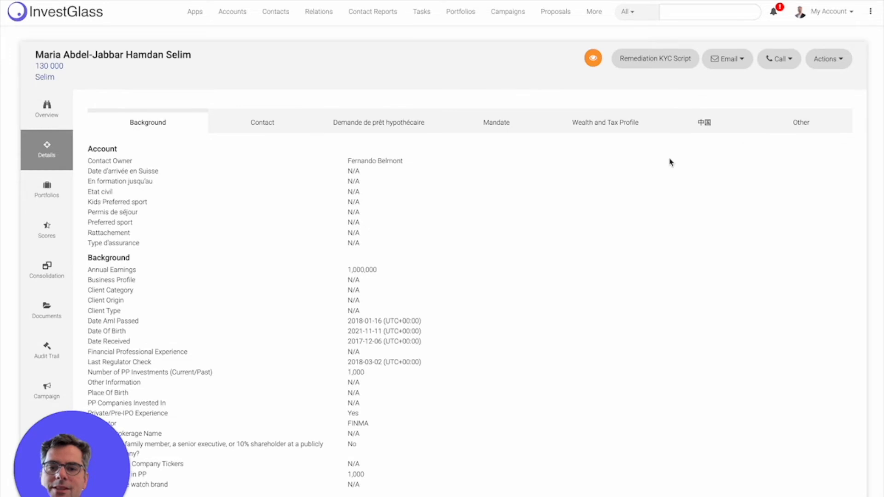
pyautogui.moveTo(88, 259); pyautogui.dragTo(133, 263)
pyautogui.click(132, 263)
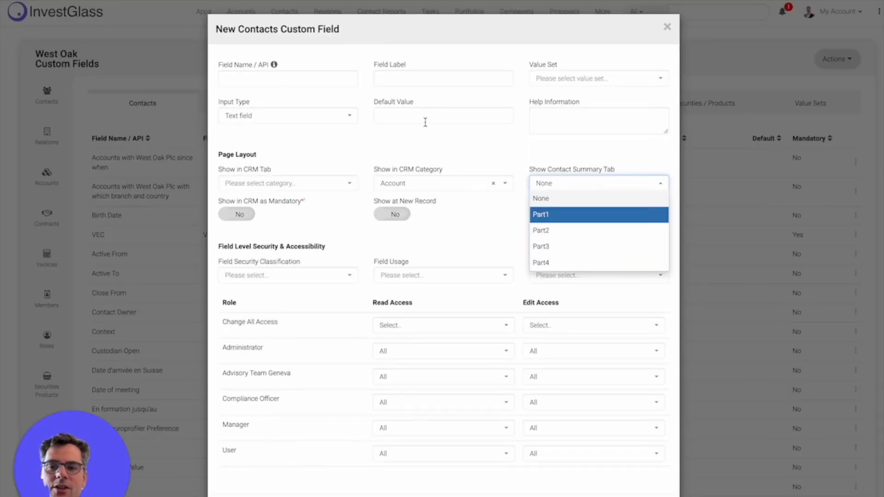
pyautogui.click(444, 148)
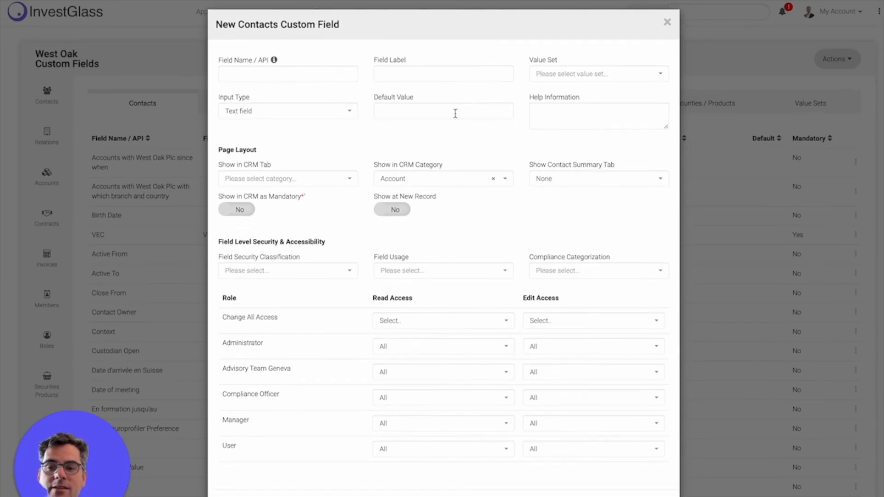
# Review the custom field's CRM mandatory and new record options, and examine the mandatory CRC fields in the contact's details
pyautogui.moveTo(220, 202); pyautogui.dragTo(438, 201)
pyautogui.click(440, 202)
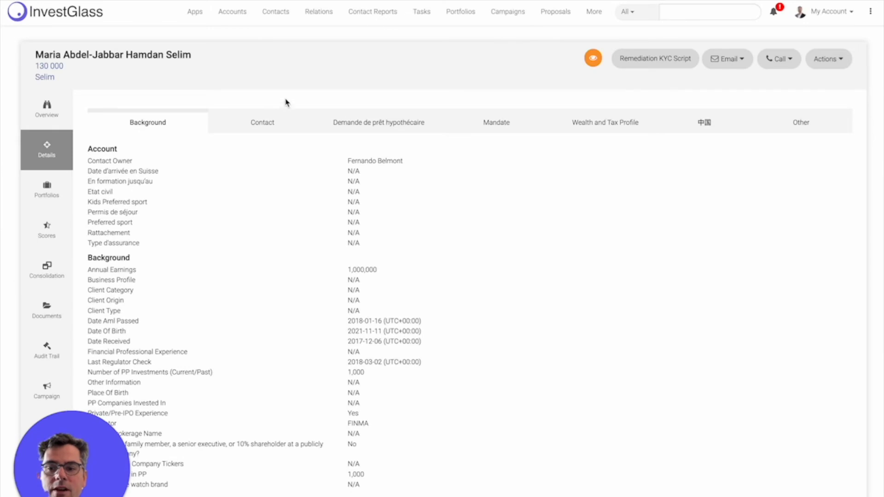
pyautogui.scroll(-4, 373, 194)
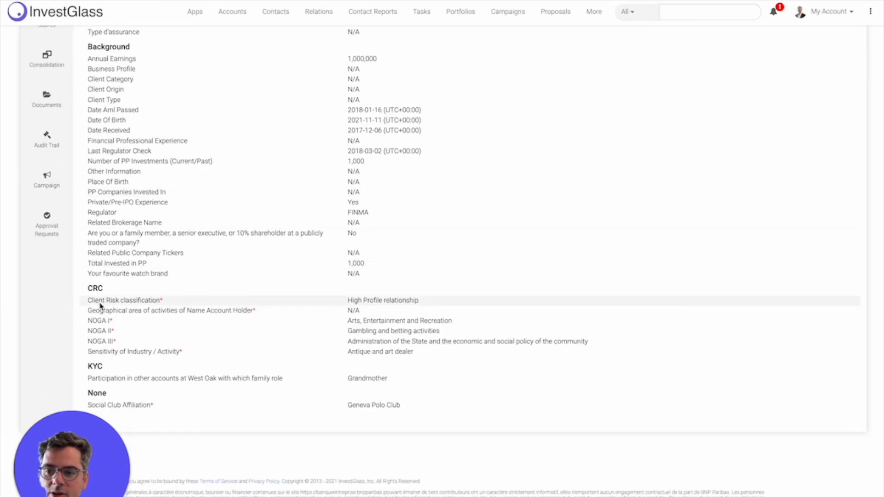
pyautogui.moveTo(94, 300); pyautogui.dragTo(180, 312)
pyautogui.click(387, 300)
pyautogui.scroll(5, 530, 254)
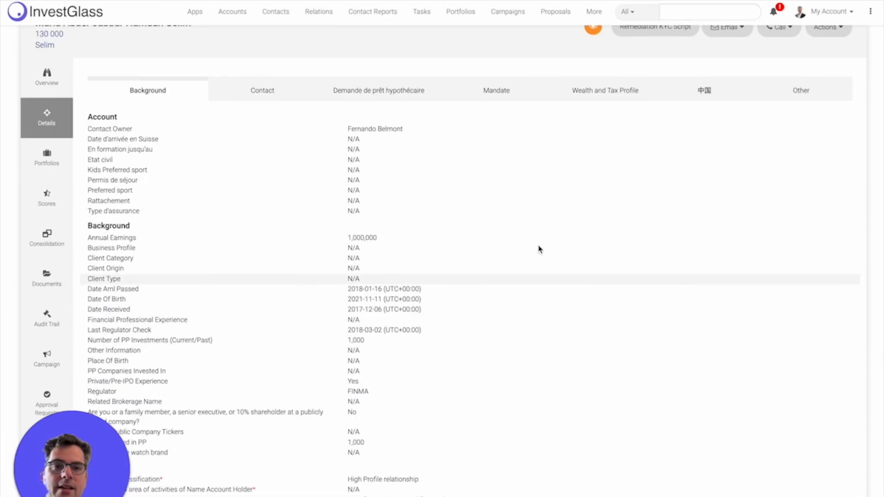
# Open a blank new contact form and look through the custom fields shown at record creation
pyautogui.click(871, 10)
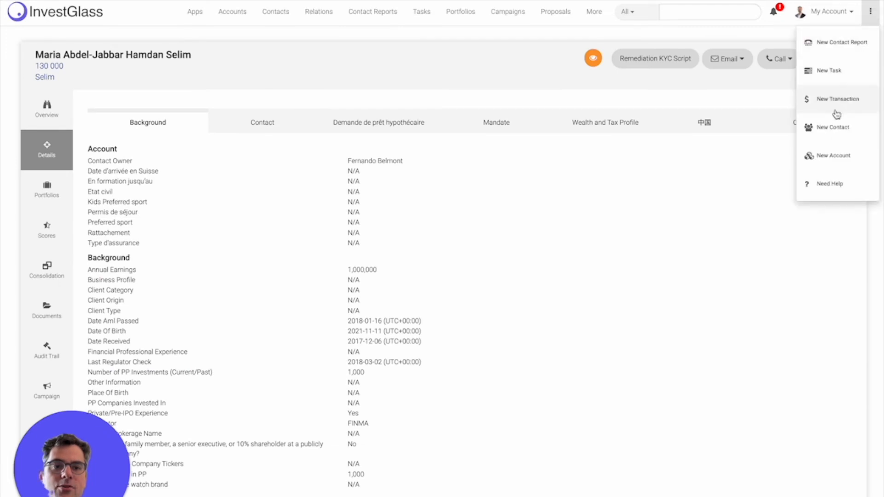
pyautogui.click(854, 133)
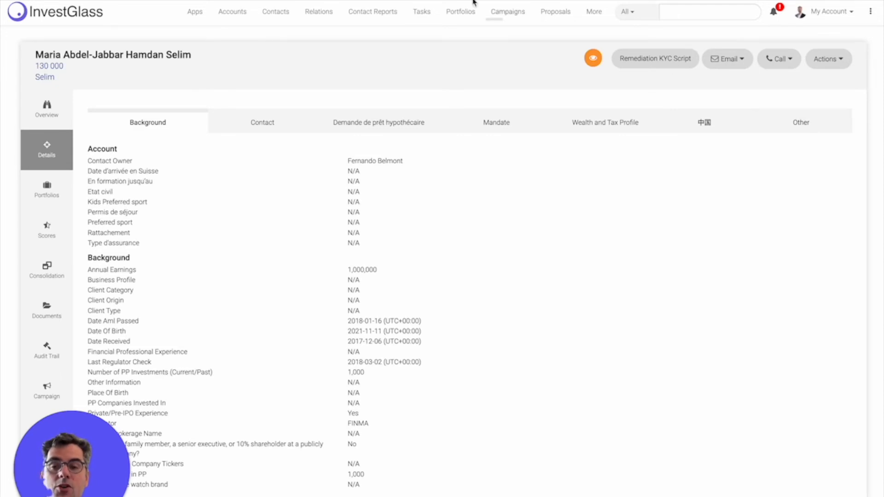
pyautogui.scroll(-4, 511, 72)
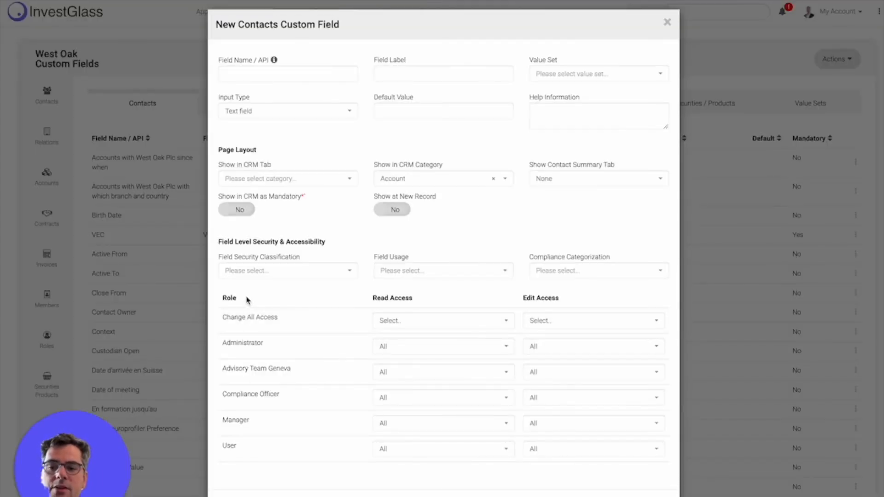
# Review the custom field's security classification, field usage and compliance categorization choices without selecting any
pyautogui.click(335, 272)
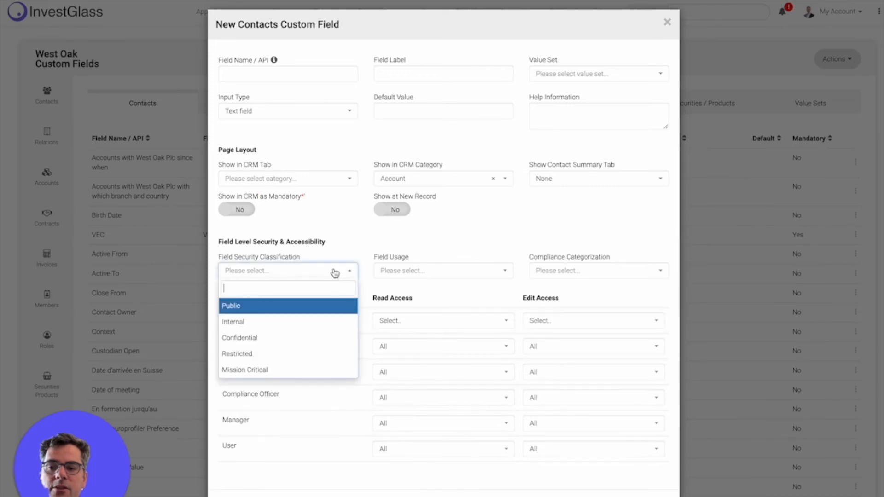
pyautogui.click(334, 272)
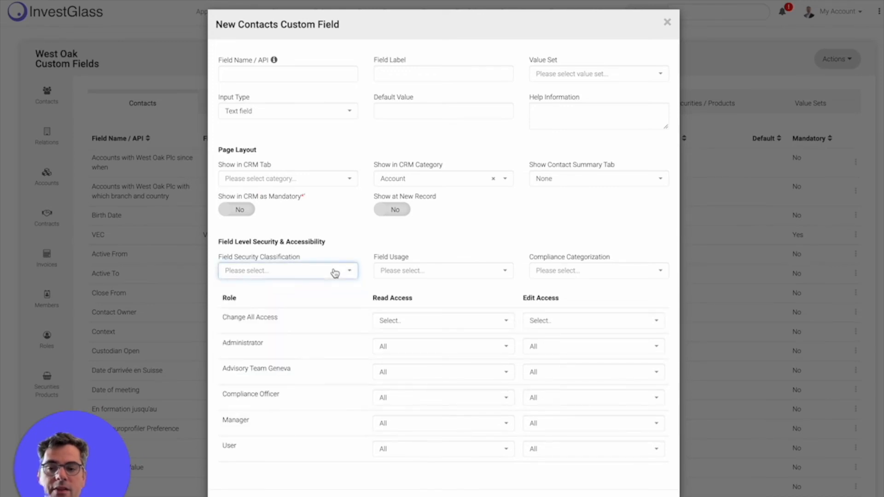
pyautogui.click(413, 275)
pyautogui.click(543, 272)
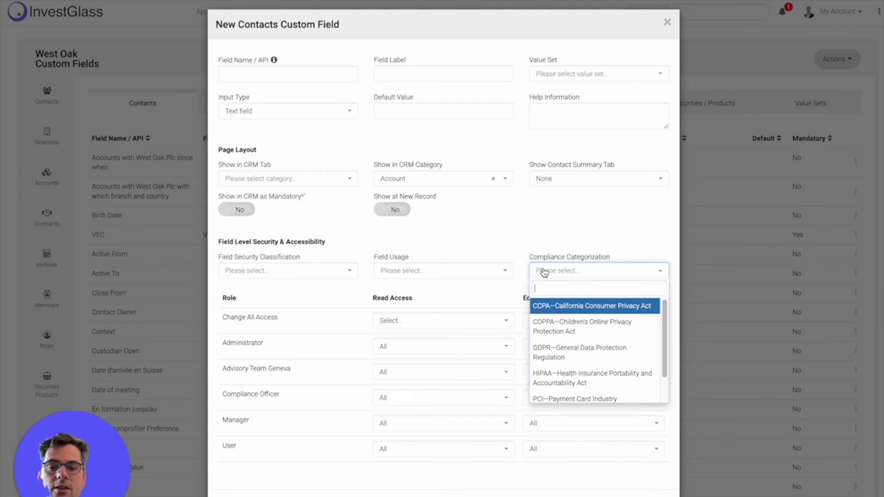
pyautogui.click(544, 272)
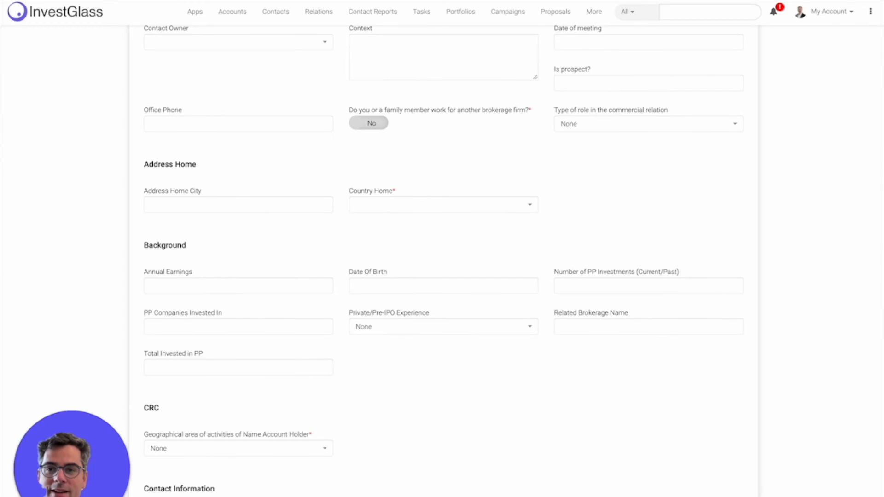
# Leave the new contact form for the Contacts list and display its existing grid templates for management
pyautogui.scroll(3, 402, 79)
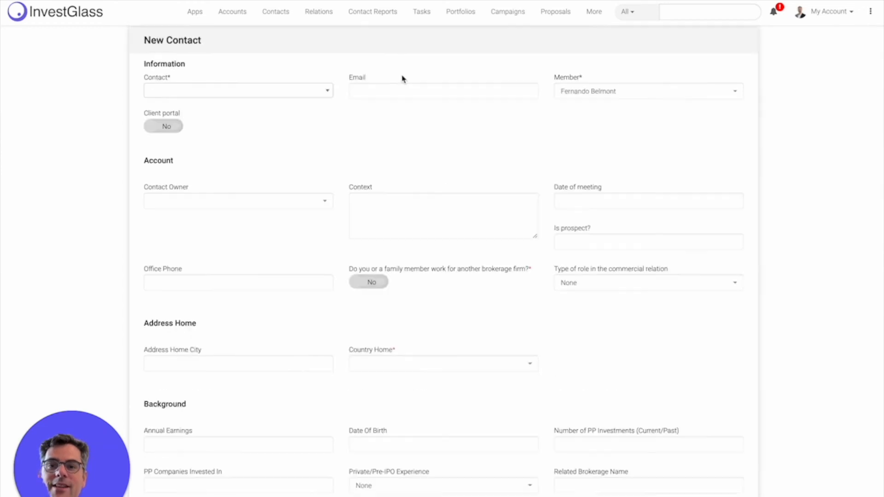
pyautogui.click(275, 14)
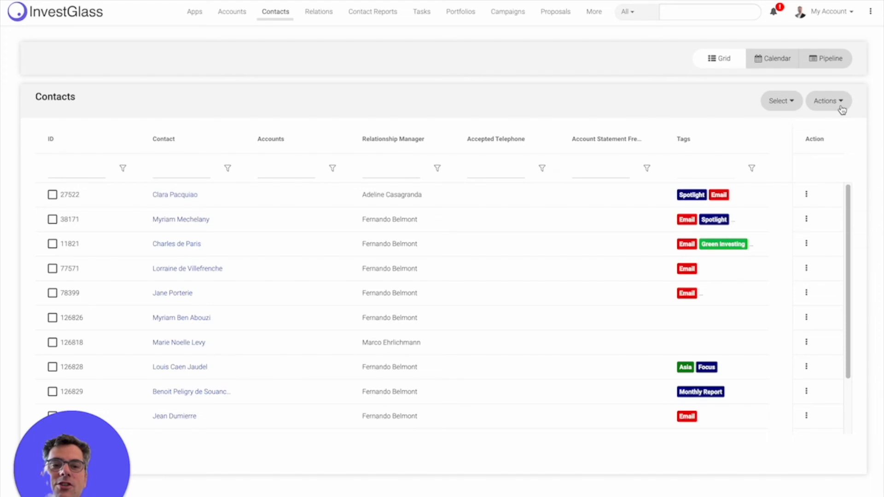
pyautogui.click(840, 103)
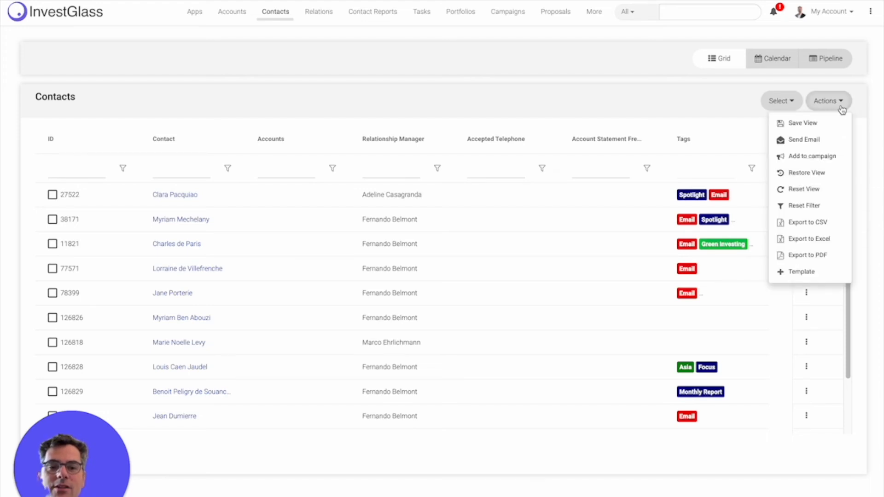
pyautogui.click(833, 275)
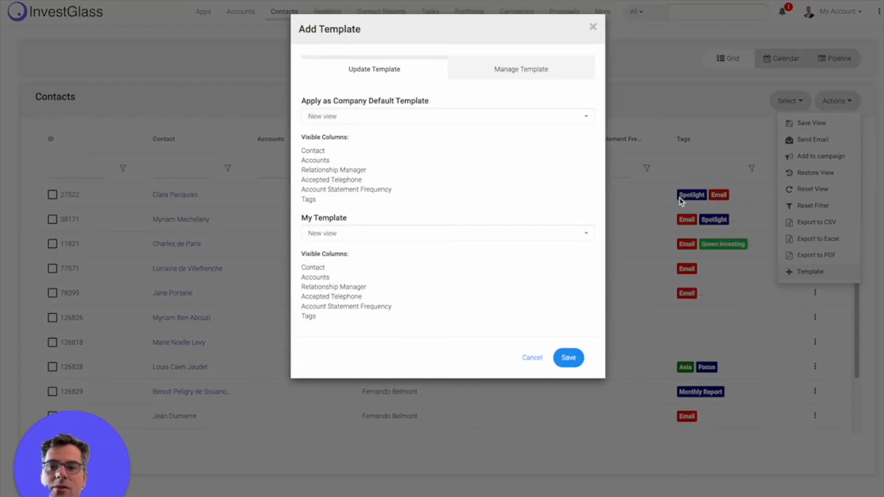
pyautogui.click(491, 72)
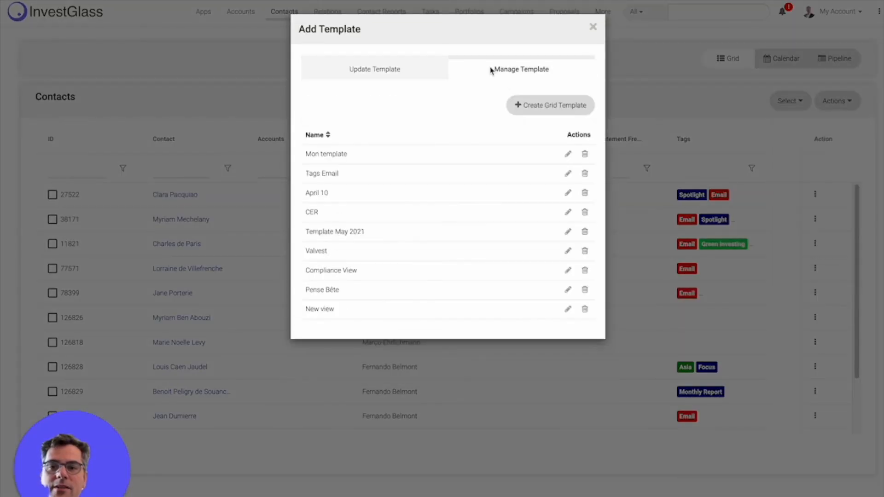
# Start a new grid template for Contacts and try taking Relationship Manager out of the visible columns and putting it back
pyautogui.click(529, 107)
pyautogui.moveTo(503, 176); pyautogui.dragTo(506, 194)
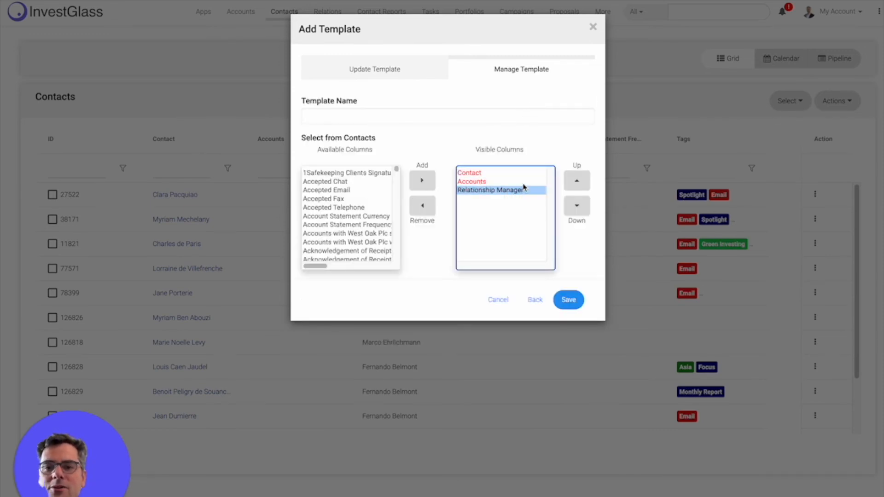
pyautogui.click(424, 208)
pyautogui.click(425, 183)
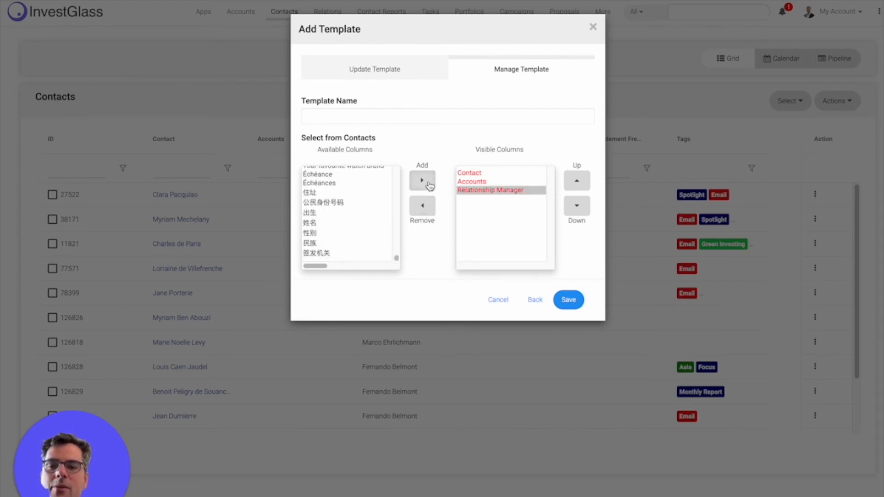
pyautogui.scroll(10, 341, 192)
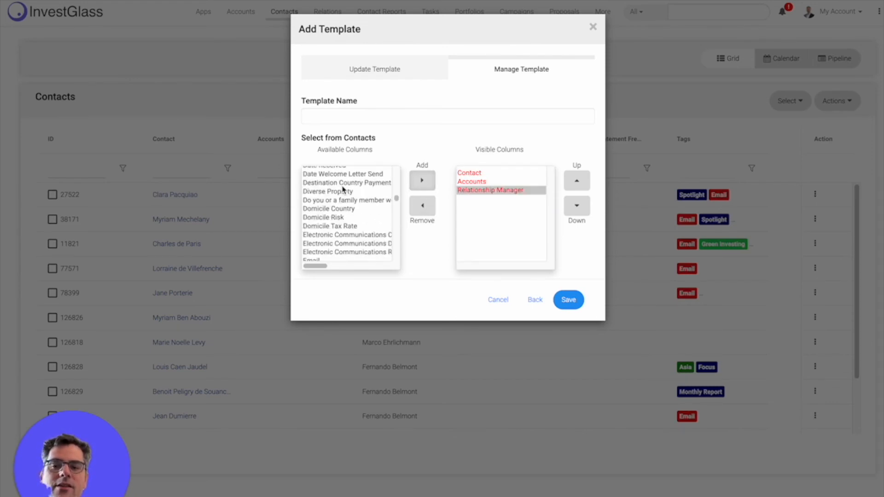
pyautogui.click(476, 225)
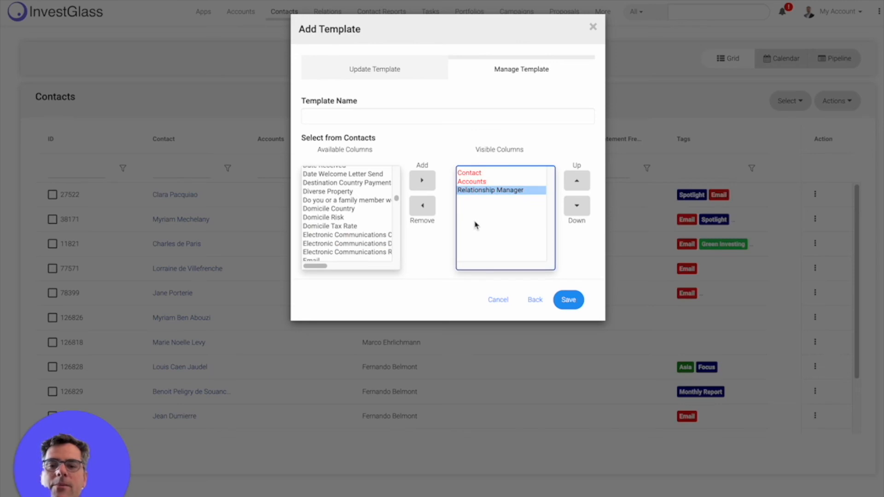
# Add Main Company Risk, Liquid Net Worth, Managed By User and Mandate Account to the new template's visible columns
pyautogui.click(387, 200)
pyautogui.scroll(10, 386, 201)
pyautogui.click(367, 199)
pyautogui.scroll(-5, 368, 201)
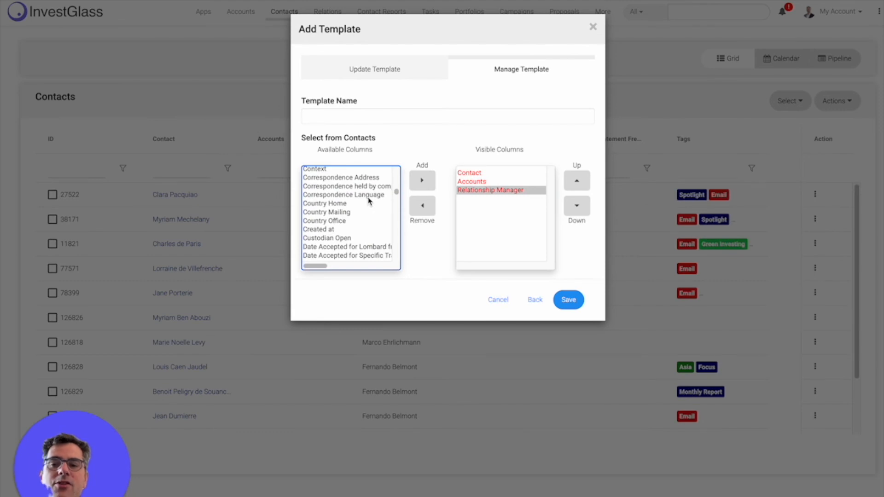
pyautogui.click(368, 199)
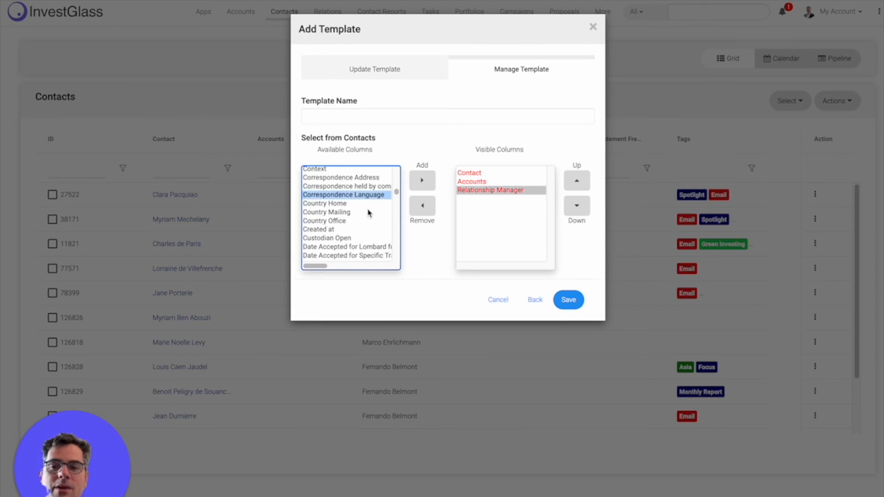
pyautogui.scroll(-5, 368, 212)
pyautogui.click(368, 212)
pyautogui.click(417, 182)
pyautogui.click(371, 186)
pyautogui.click(414, 186)
pyautogui.click(367, 203)
pyautogui.click(414, 187)
pyautogui.click(371, 211)
pyautogui.click(422, 180)
# Add Tags to the template's visible columns and remove Managed By User from them
pyautogui.click(325, 246)
pyautogui.scroll(-10, 325, 247)
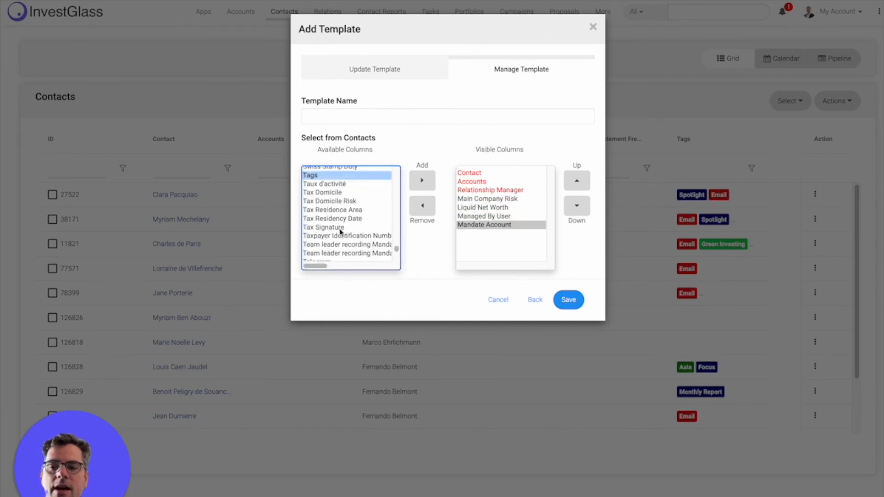
pyautogui.click(422, 181)
pyautogui.click(461, 207)
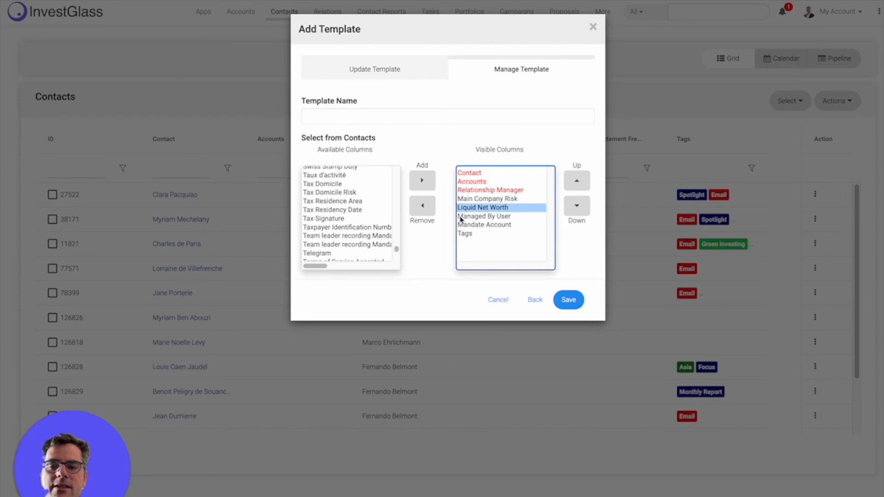
pyautogui.click(463, 216)
pyautogui.click(431, 211)
# Name the grid template New List 2022 and save it
pyautogui.click(404, 117)
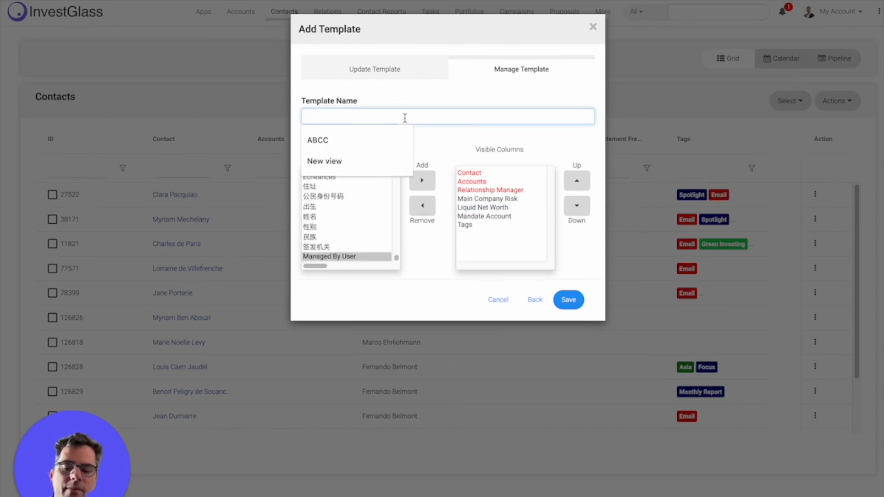
pyautogui.write('New Lia')
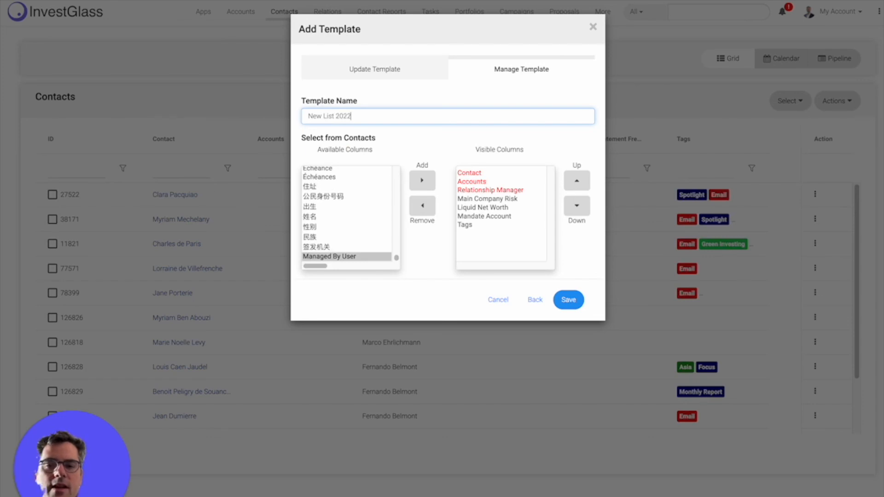
pyautogui.click(570, 299)
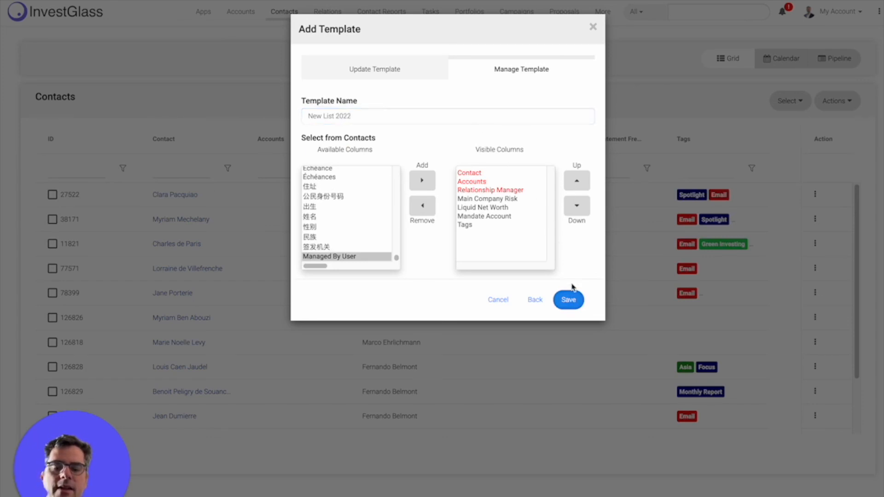
# Choose New List 2022 as both the company default template and the personal template for the Contacts list
pyautogui.click(826, 101)
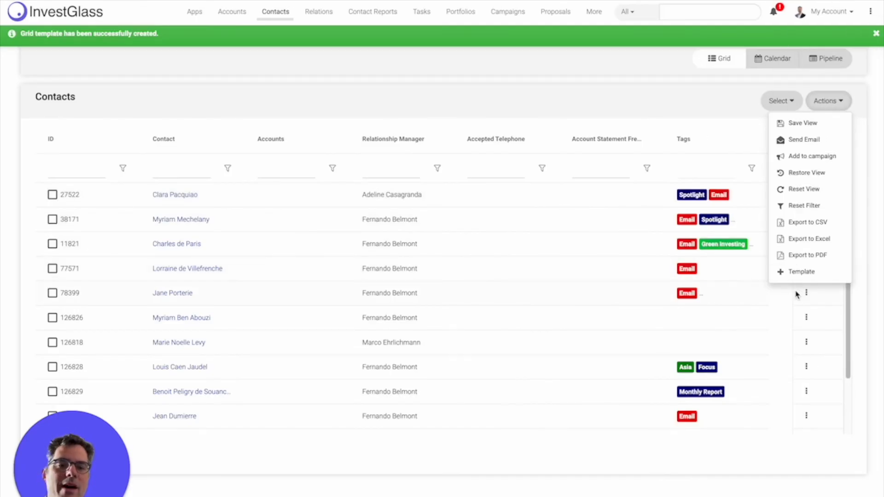
pyautogui.click(794, 276)
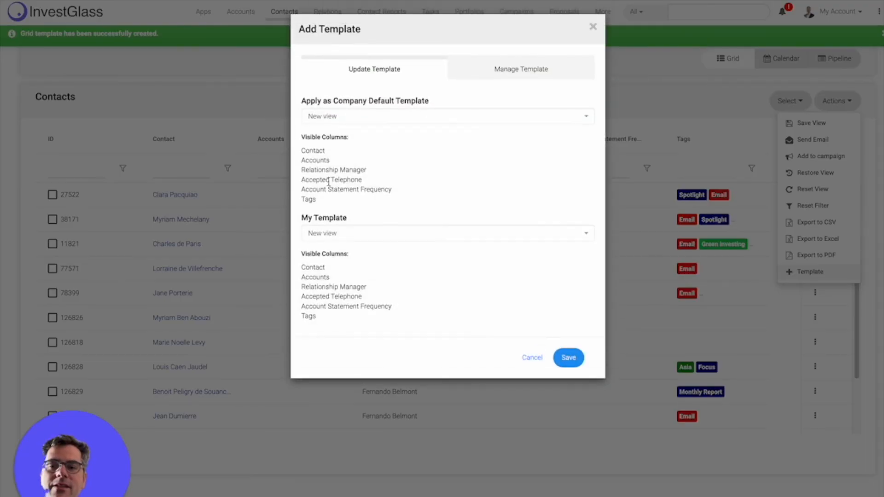
pyautogui.click(372, 121)
pyautogui.click(372, 231)
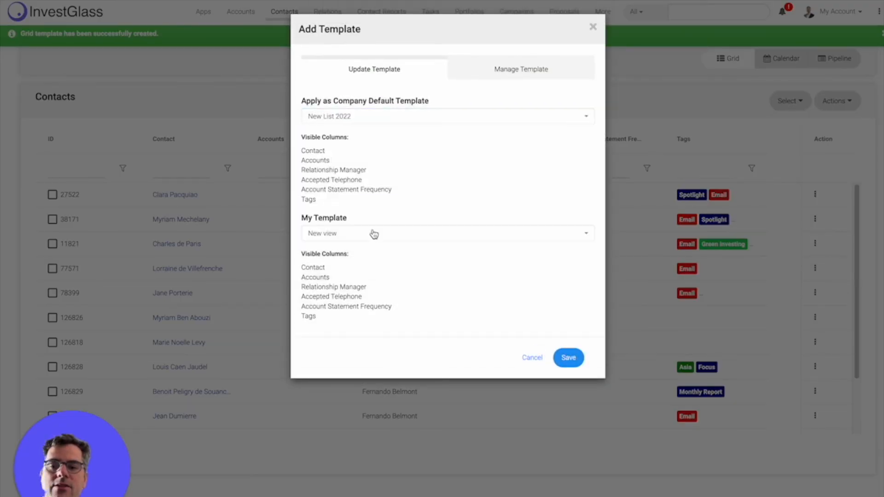
pyautogui.click(373, 233)
pyautogui.click(343, 356)
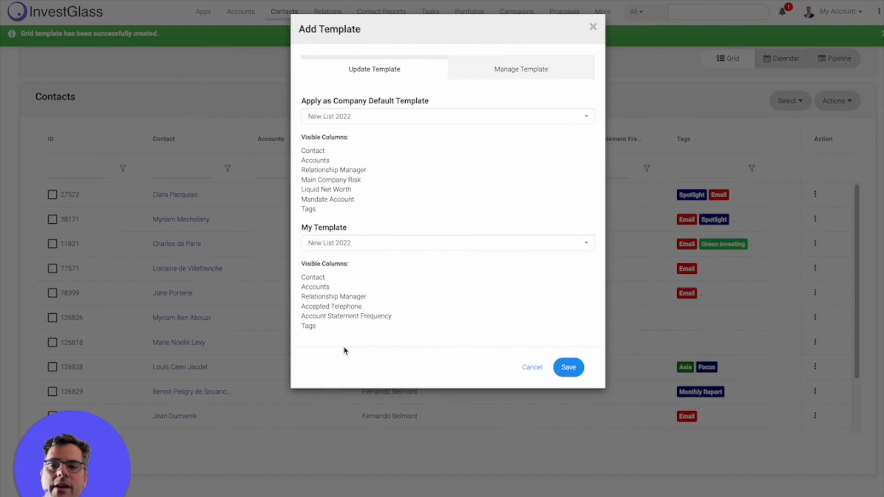
# Save the company and personal template choices and look across the columns of the Contacts grid
pyautogui.moveTo(300, 102); pyautogui.dragTo(256, 102)
pyautogui.click(438, 102)
pyautogui.moveTo(304, 223); pyautogui.dragTo(358, 230)
pyautogui.click(423, 307)
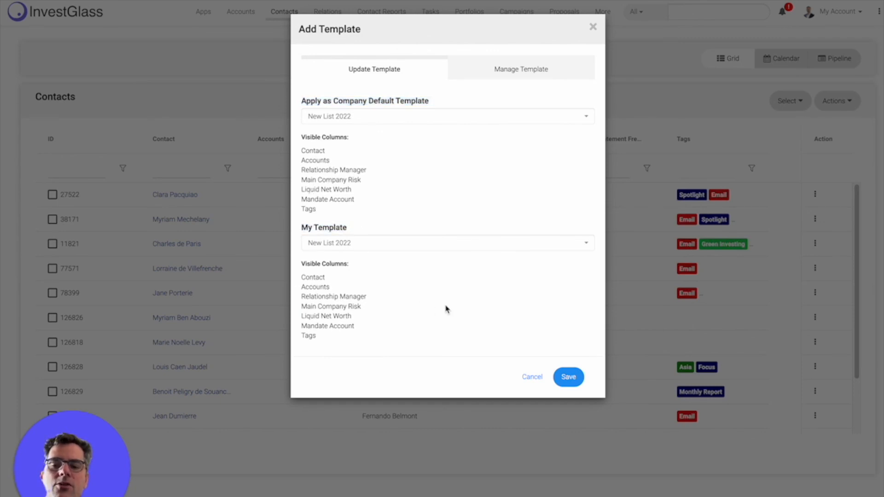
pyautogui.click(569, 385)
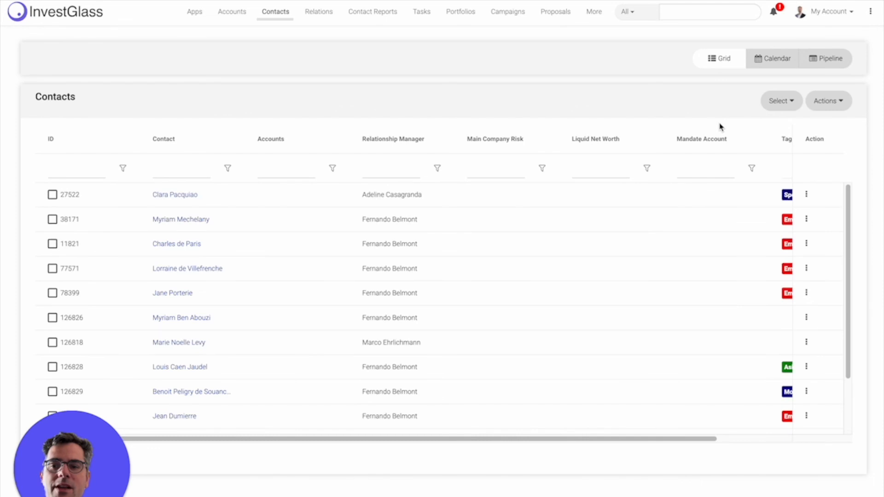
pyautogui.moveTo(651, 440); pyautogui.dragTo(420, 439)
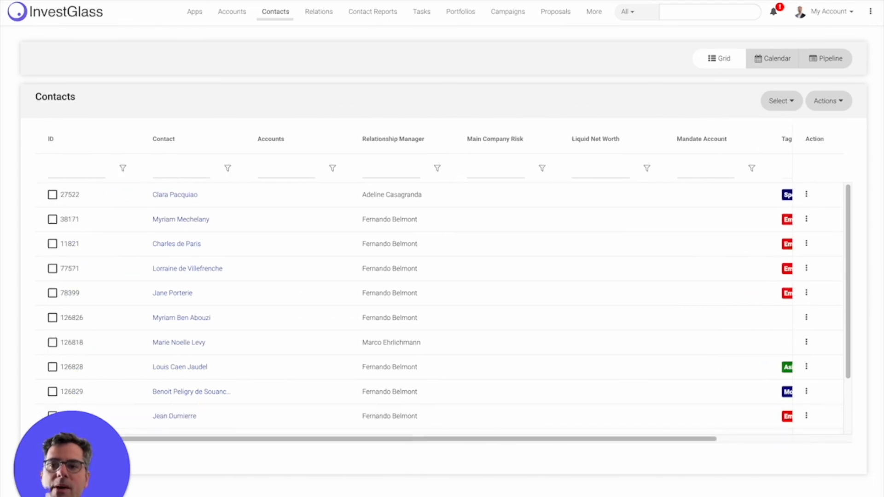